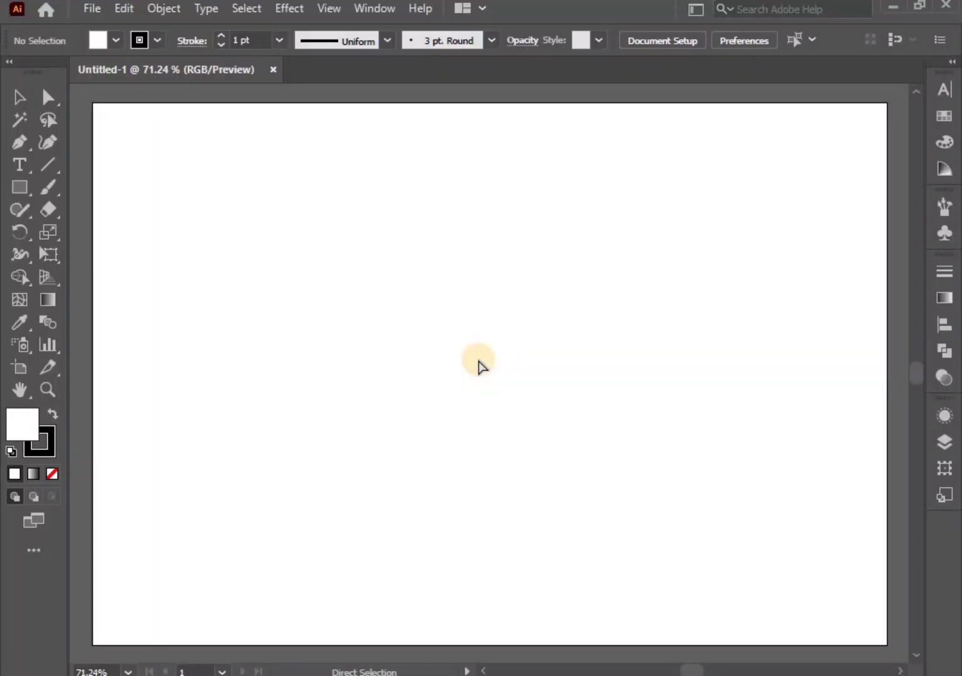
Step: Show the rulers and drag out one vertical and one horizontal guide
key("ctrl+r")
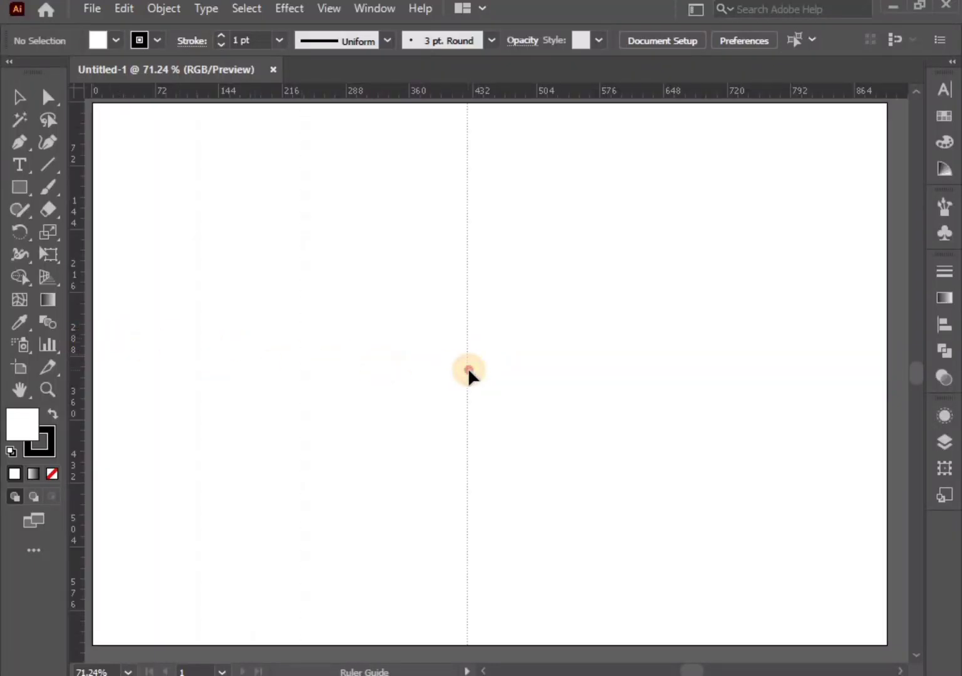
left_click_drag(81, 337, 468, 367)
left_click_drag(502, 91, 502, 368)
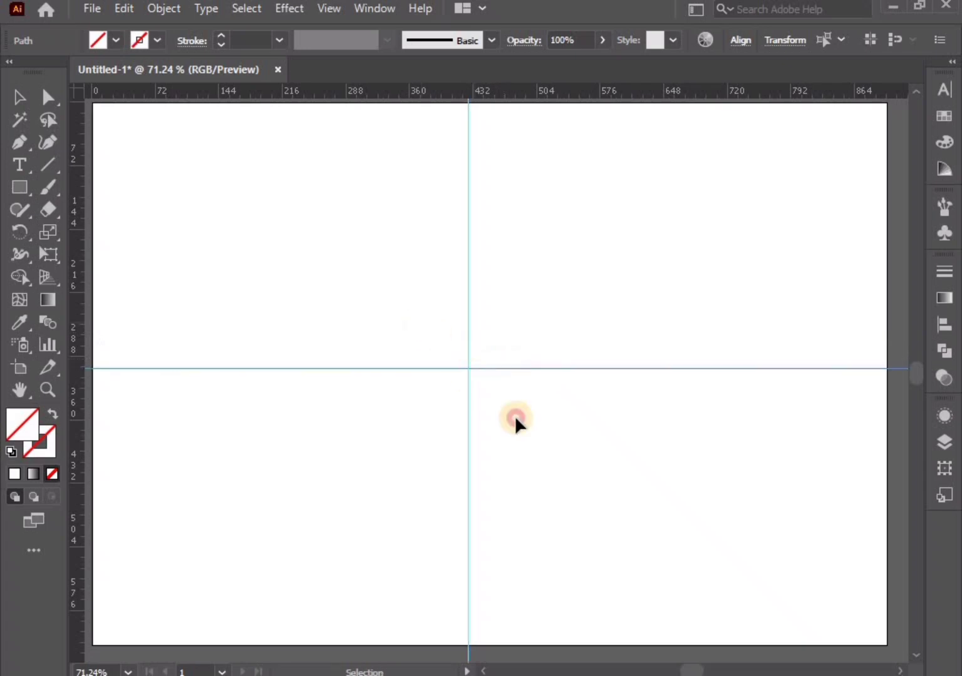
Step: Centre both guides horizontally and vertically using Align to Artboard
left_click(743, 42)
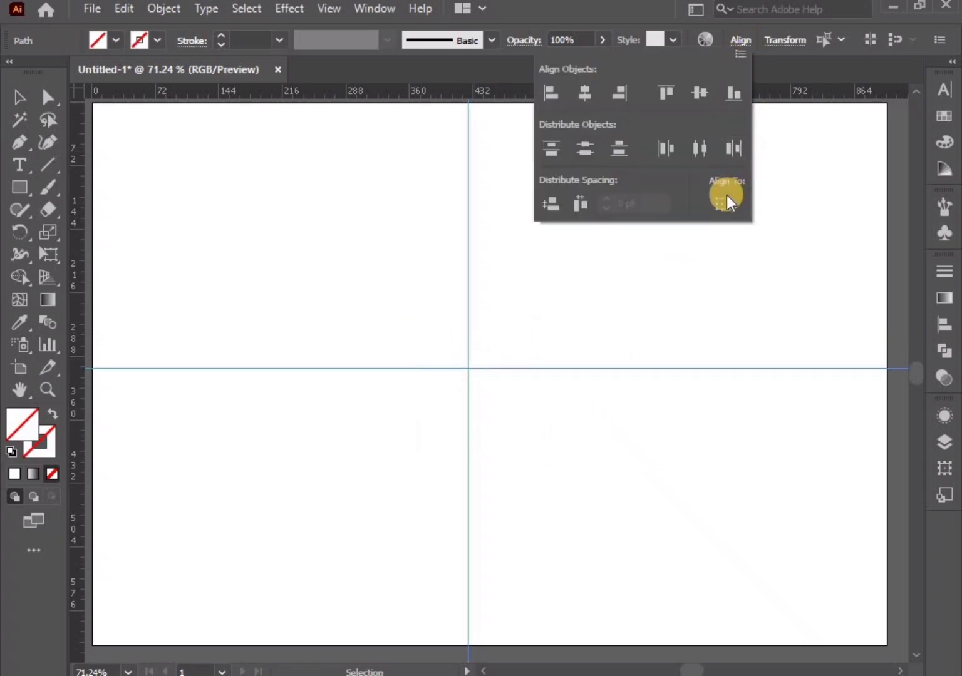
left_click(725, 202)
left_click(738, 265)
left_click(592, 94)
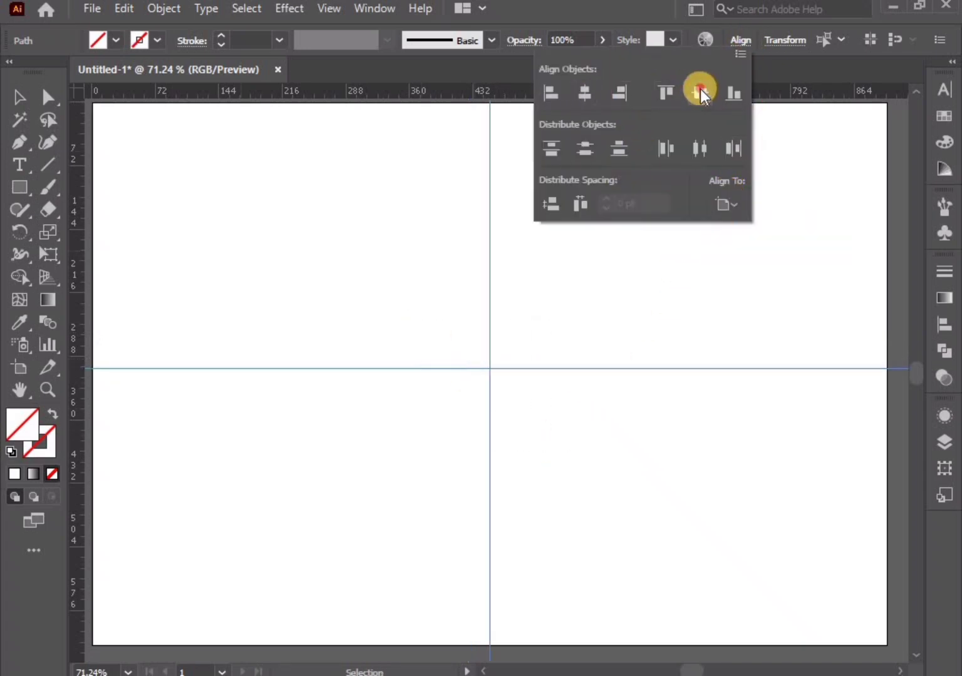
left_click(700, 93)
left_click(675, 288)
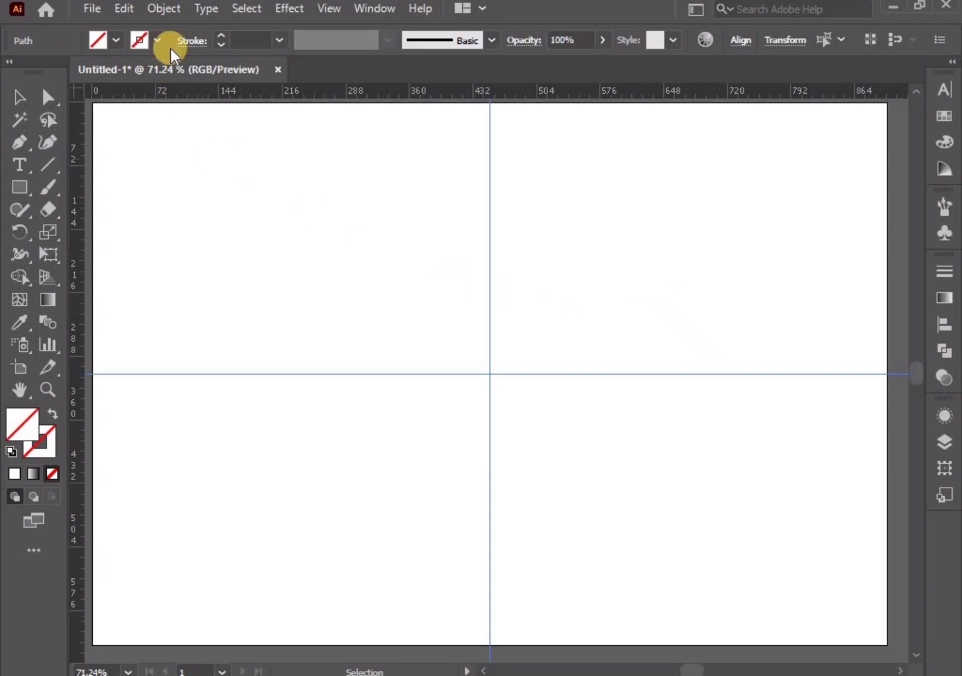
Step: Lock the two centred guides with Object > Lock > Selection
left_click(162, 10)
mouse_move(316, 133)
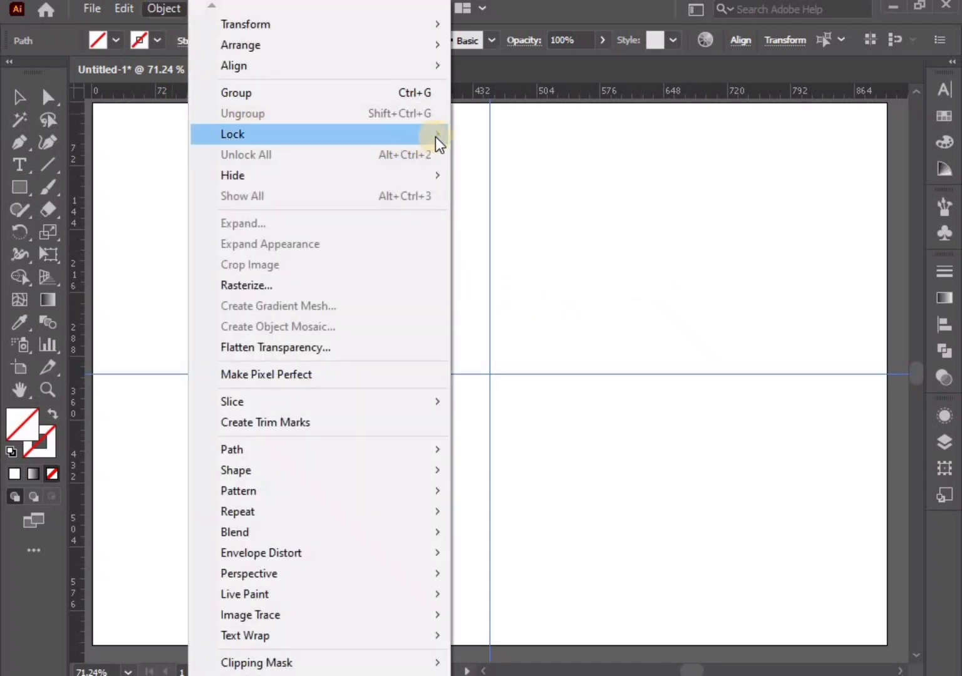
left_click(485, 133)
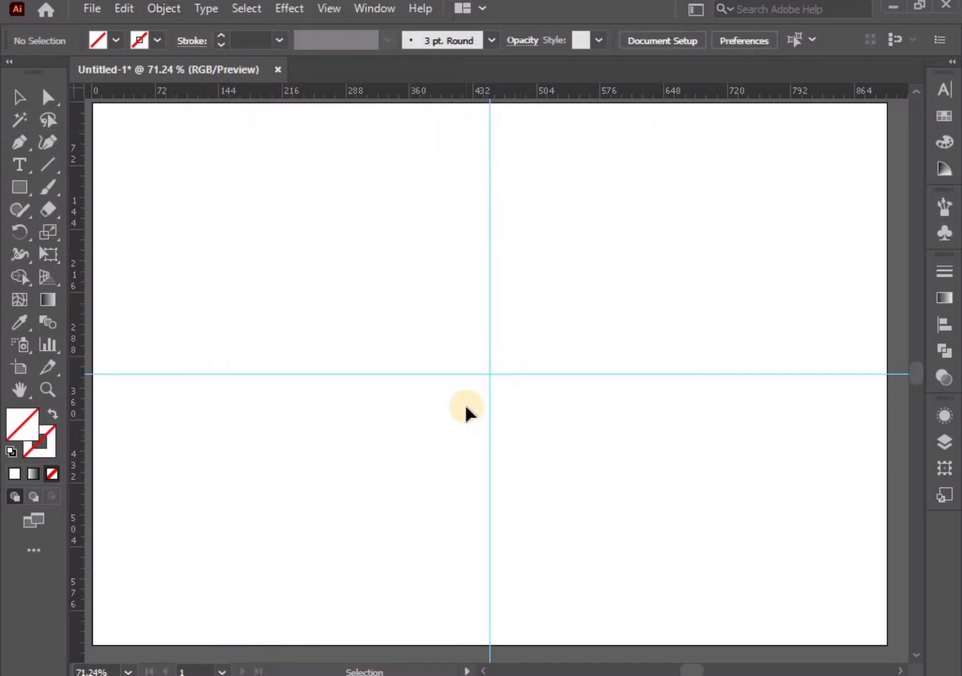
scroll(464, 405, "up", 1)
Step: Set the stroke colour to black
left_click(158, 40)
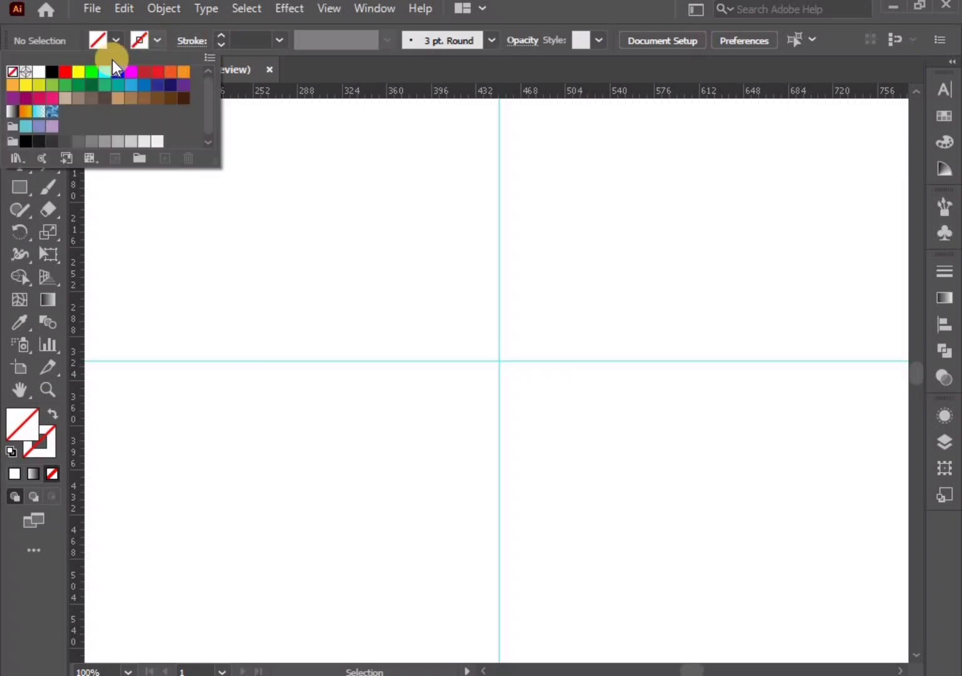
left_click(39, 70)
left_click(181, 279)
Step: Draw a six-sided polygon at the guide crossing and rotate it so a point faces up
left_click_drag(29, 189, 93, 254)
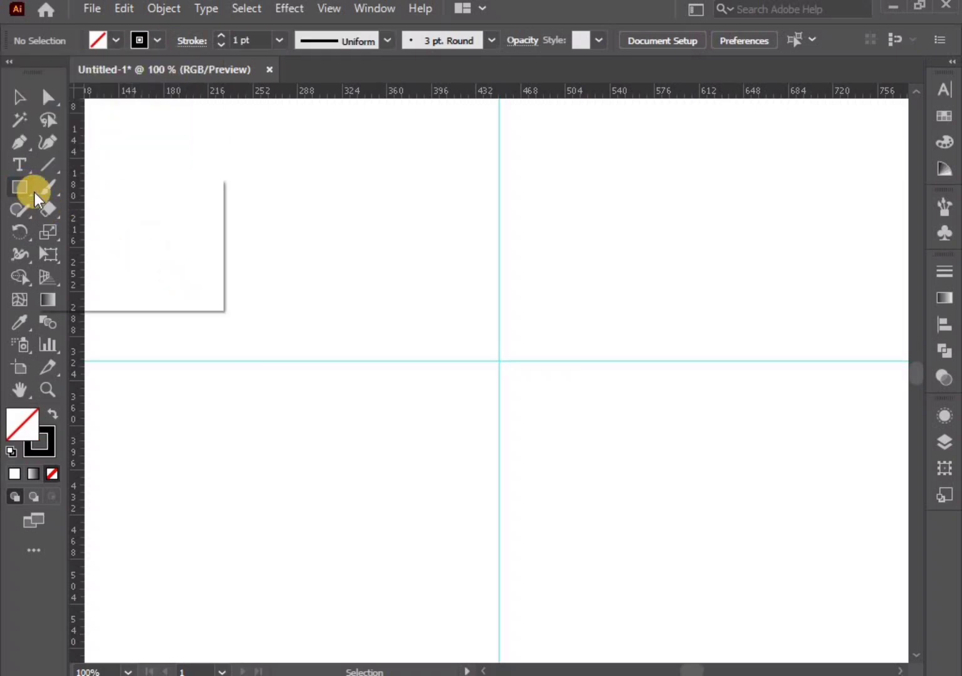
left_click(477, 362)
left_click(430, 382)
left_click(19, 97)
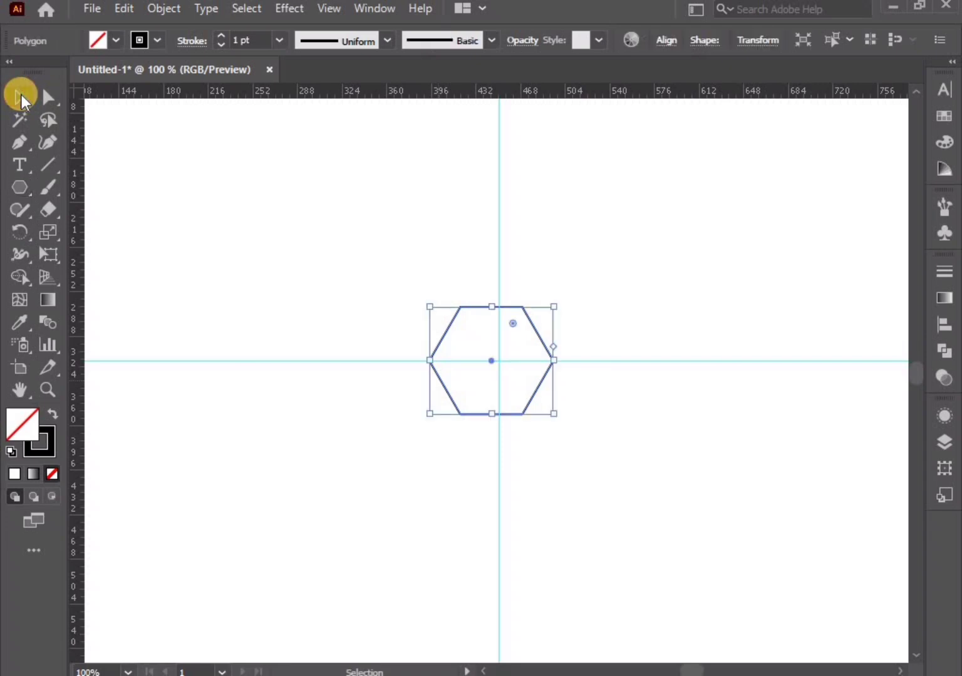
mouse_move(559, 422)
left_mouse_down()
mouse_move(444, 469)
mouse_move(500, 359)
left_mouse_up()
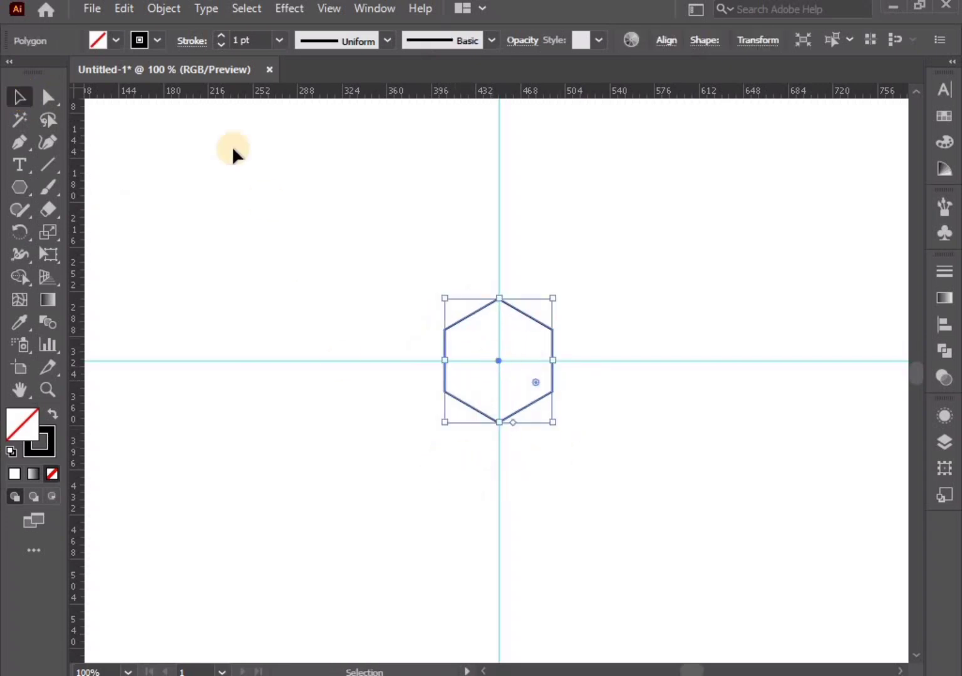
Step: Copy the hexagon, paste it in front, and move the copy up onto the original
left_click(121, 9)
left_click(144, 100)
left_click(126, 10)
left_click(160, 141)
left_click_drag(497, 359, 499, 298)
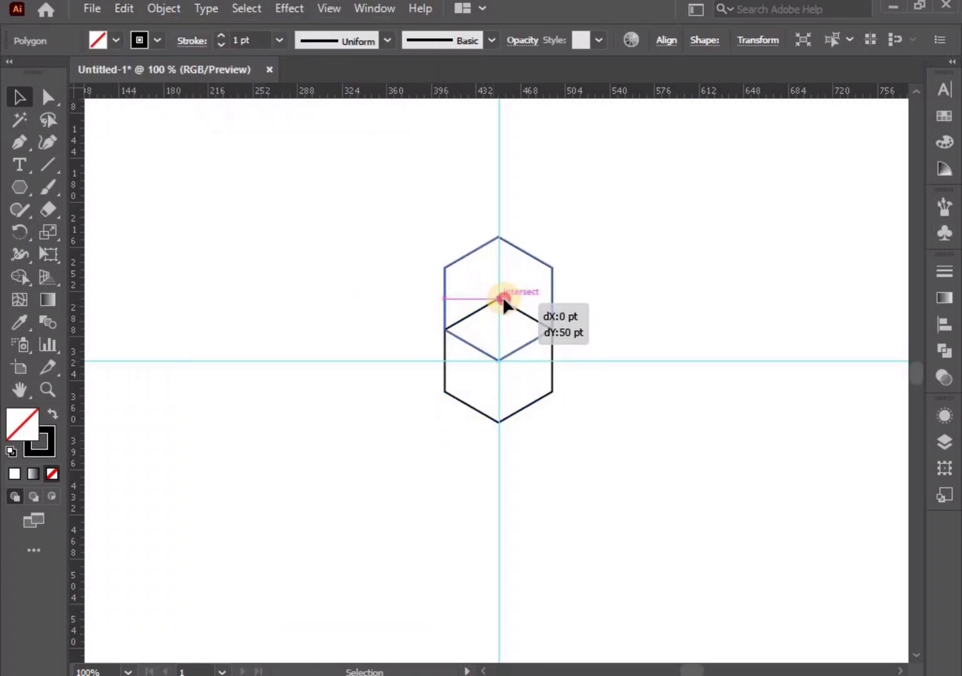
Step: Paste another hexagon copy in front and move it right beside the upper one
left_click(160, 34)
left_click(125, 8)
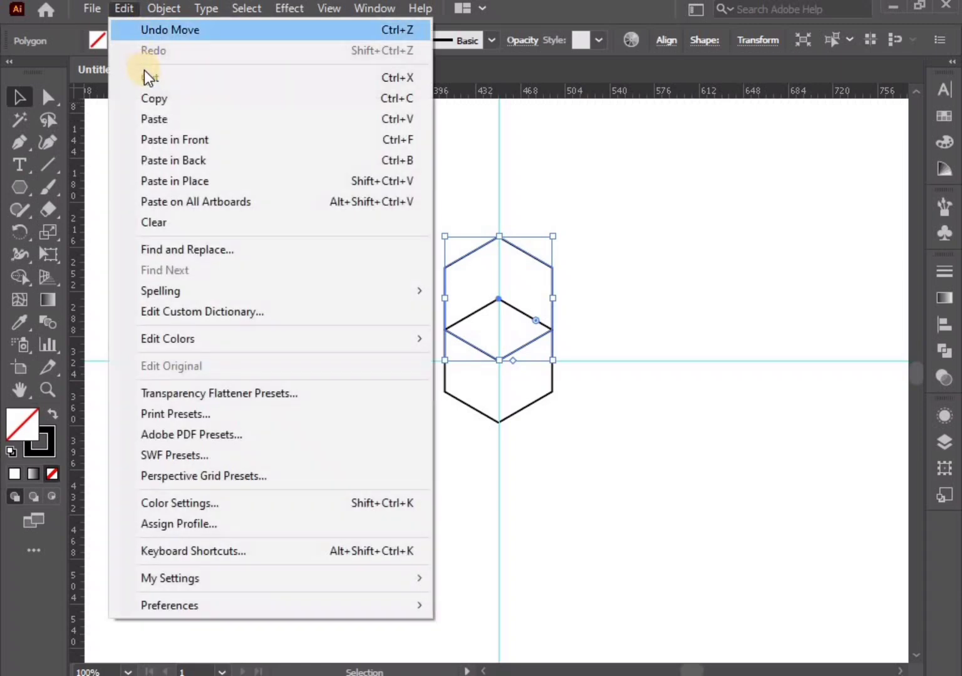
left_click(153, 98)
left_click(123, 10)
left_click(159, 141)
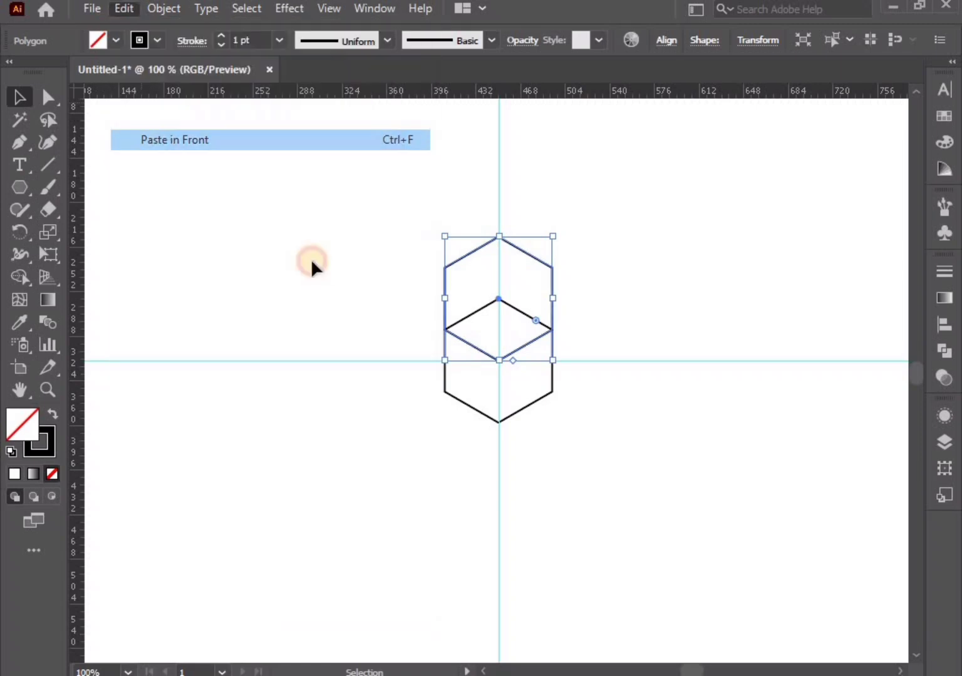
left_click_drag(499, 300, 606, 301)
Step: Paste a third copy in front and move it down below the right hexagon
left_click(119, 13)
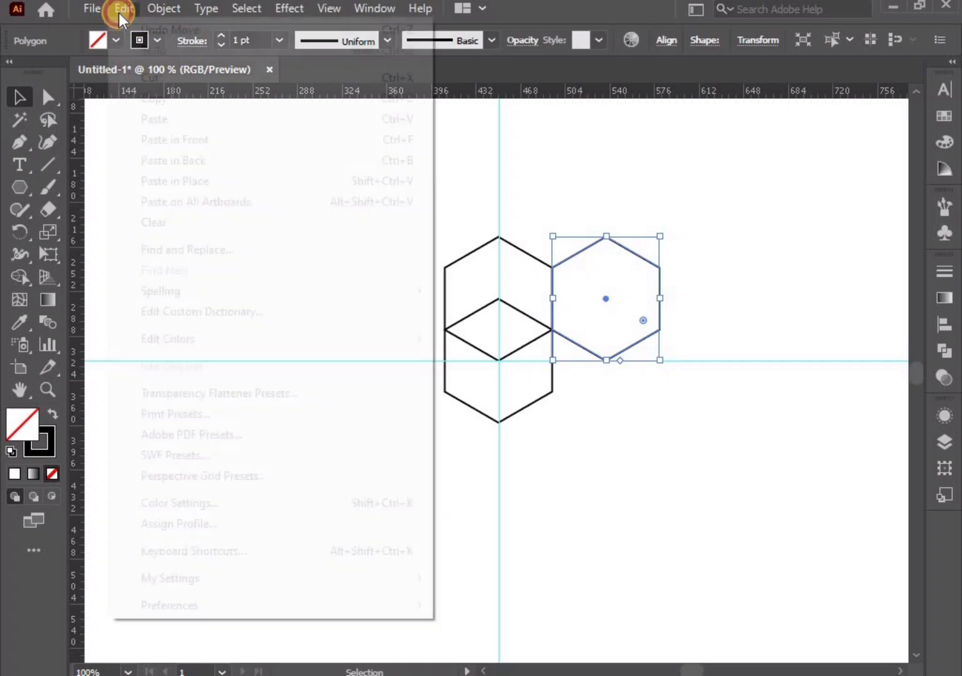
left_click(154, 99)
left_click(125, 9)
left_click(164, 145)
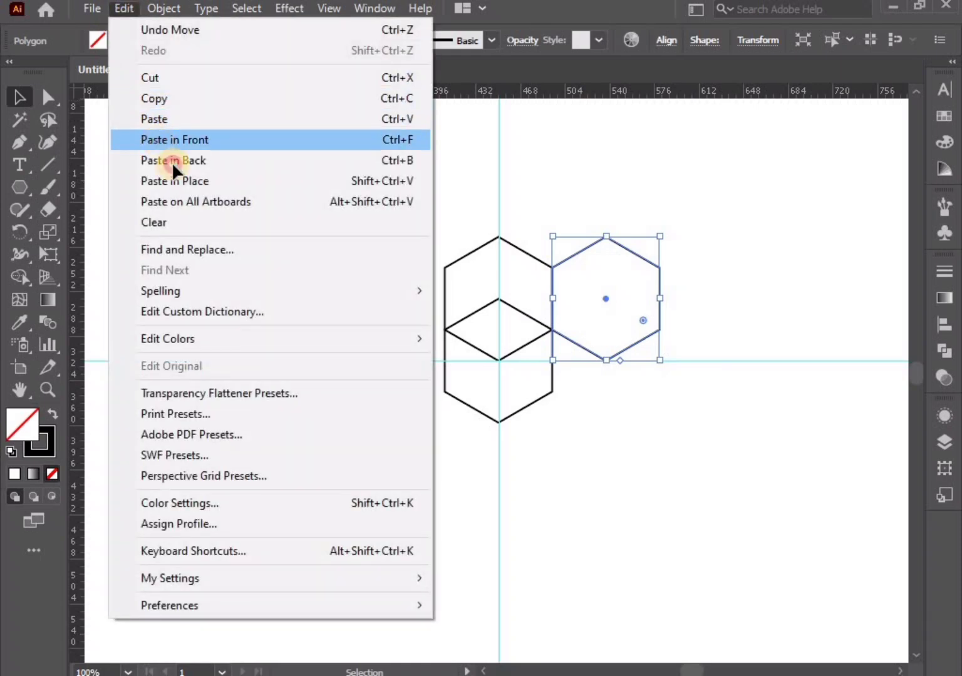
left_click_drag(605, 299, 605, 421)
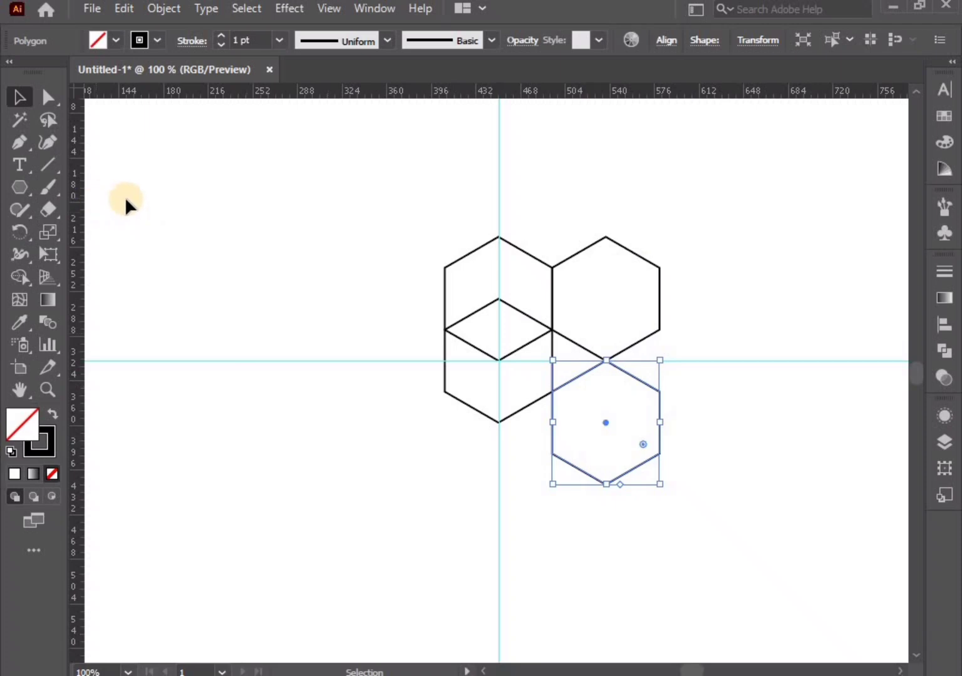
left_click(100, 178)
left_click(47, 164)
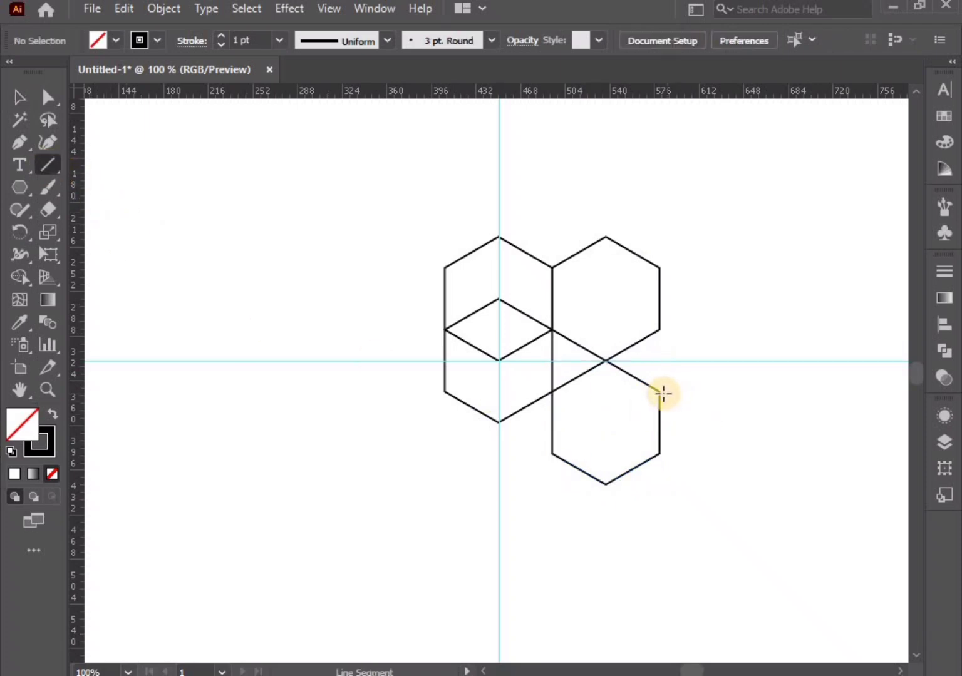
Step: Draw a vertical line on the right hexagons' edge, then Shape Builder the upper-right regions into a black banner
left_click_drag(660, 392, 660, 329)
left_click(20, 97)
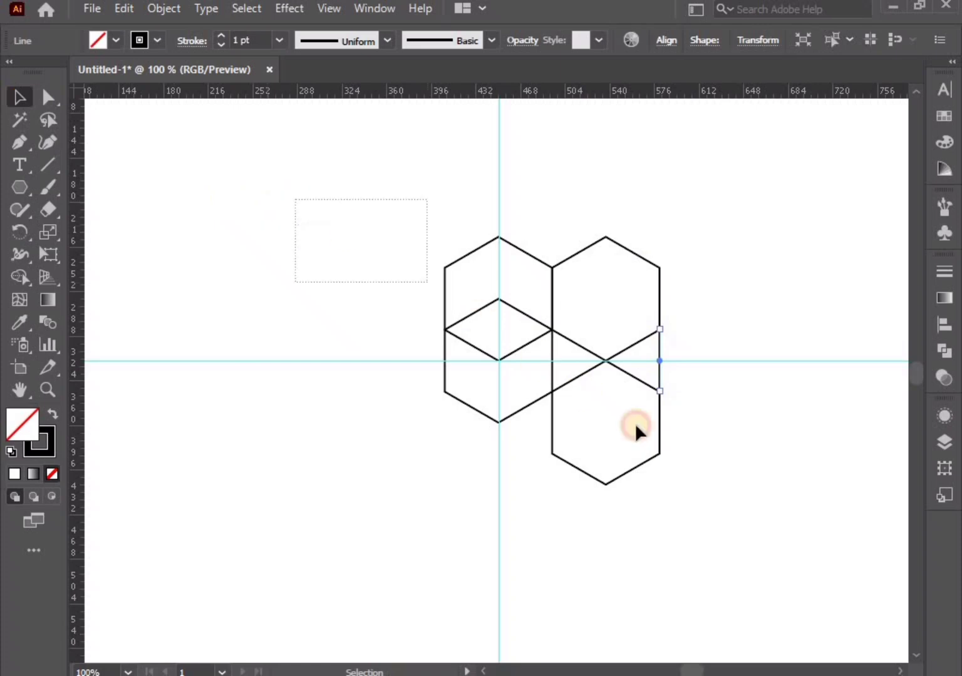
key("ctrl+a")
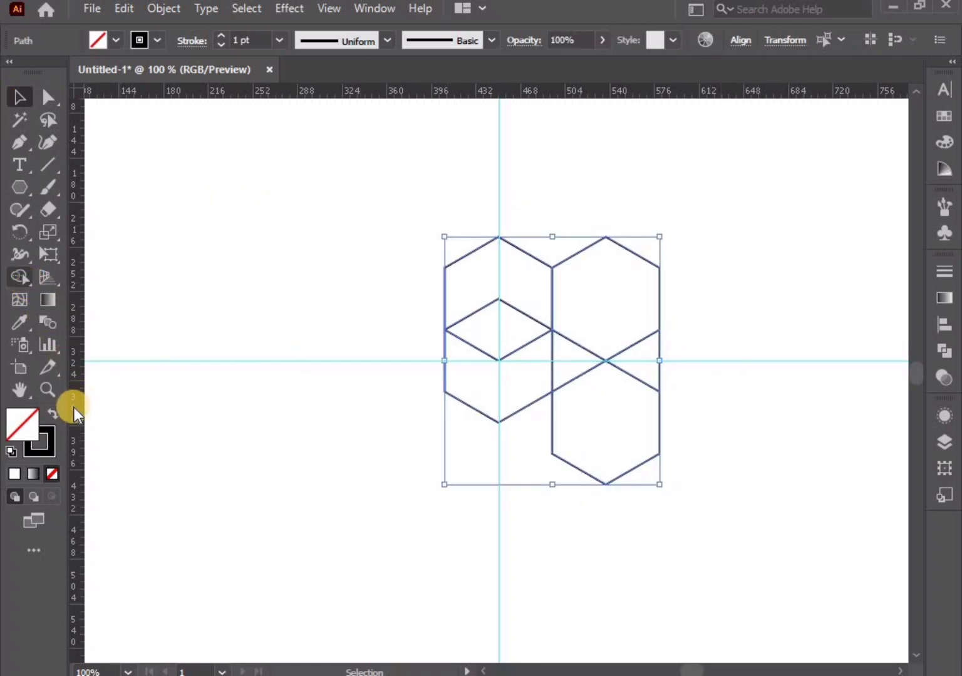
key("shift+m")
left_click(53, 414)
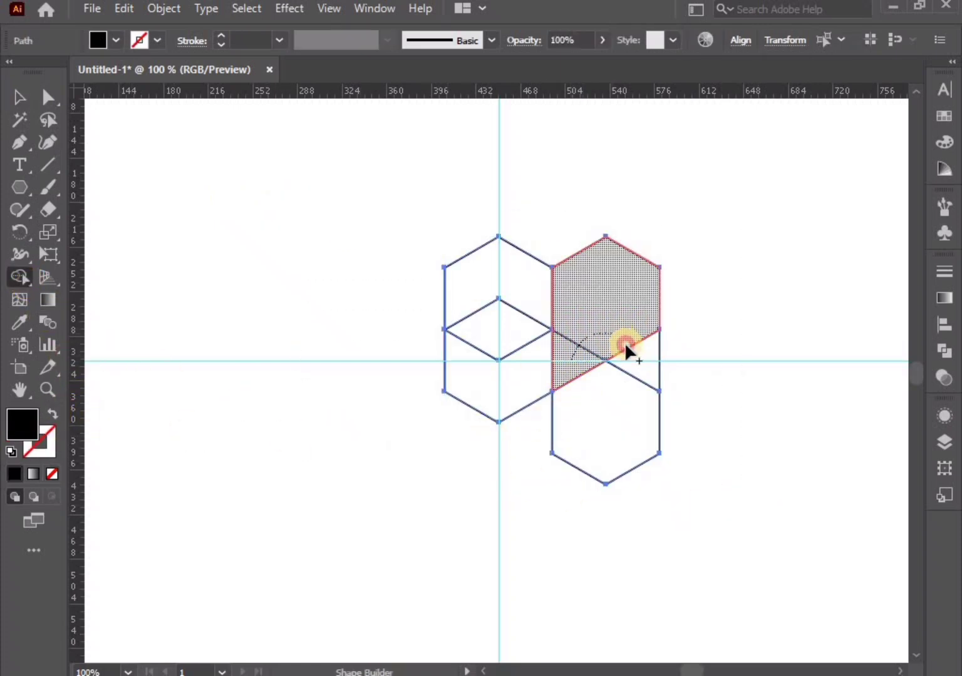
left_click_drag(570, 364, 631, 353)
Step: Delete the leftover hexagon outlines and set the banner's fill to None
left_click(23, 99)
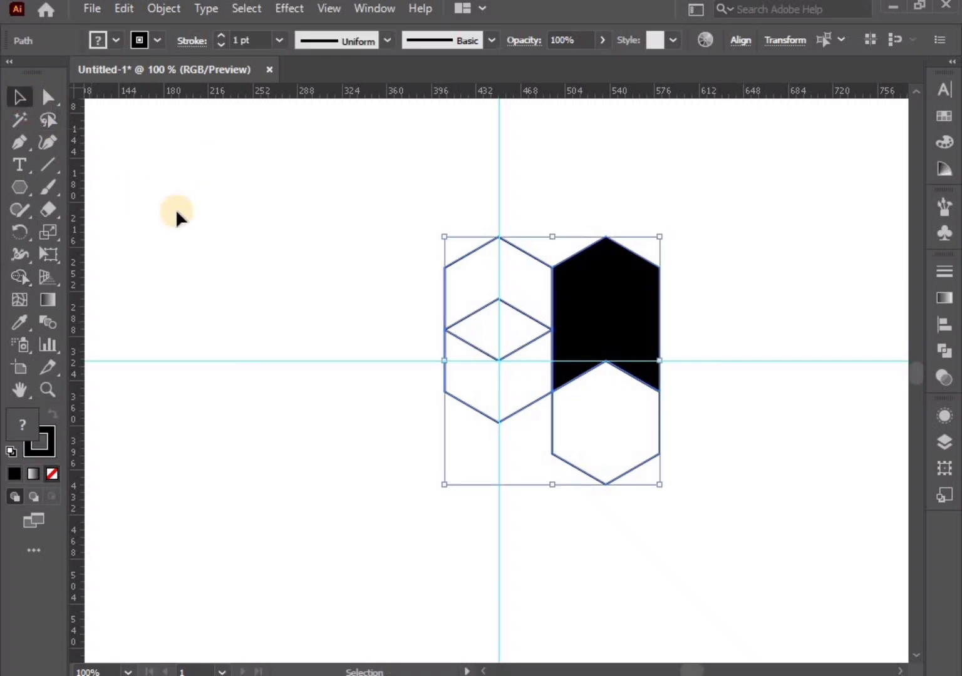
left_click(618, 318, "shift")
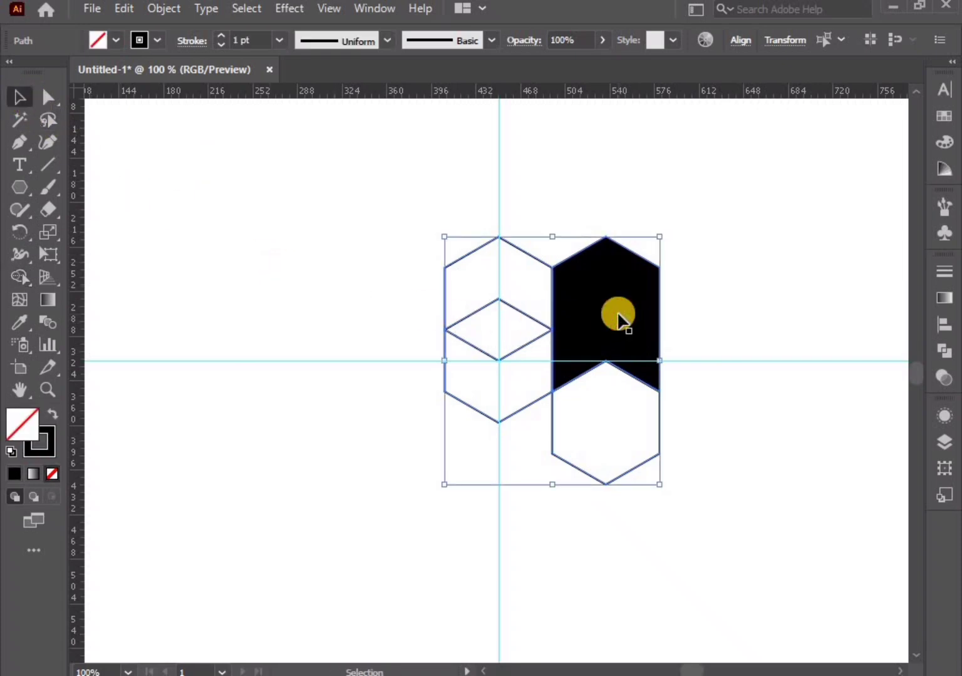
key("Delete")
left_click(618, 317)
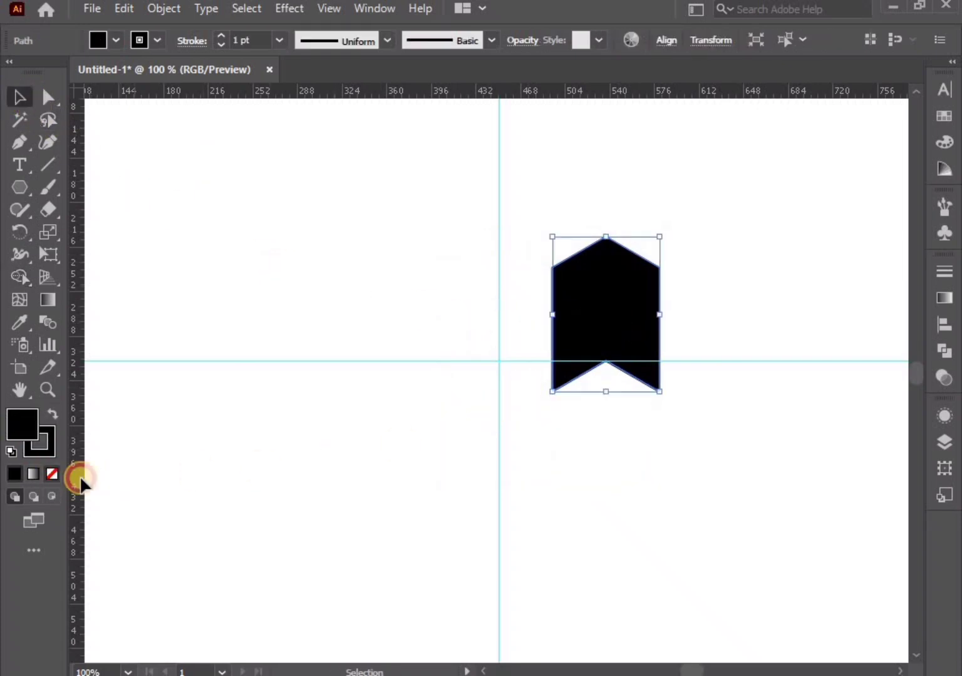
left_click(52, 474)
left_click(582, 477)
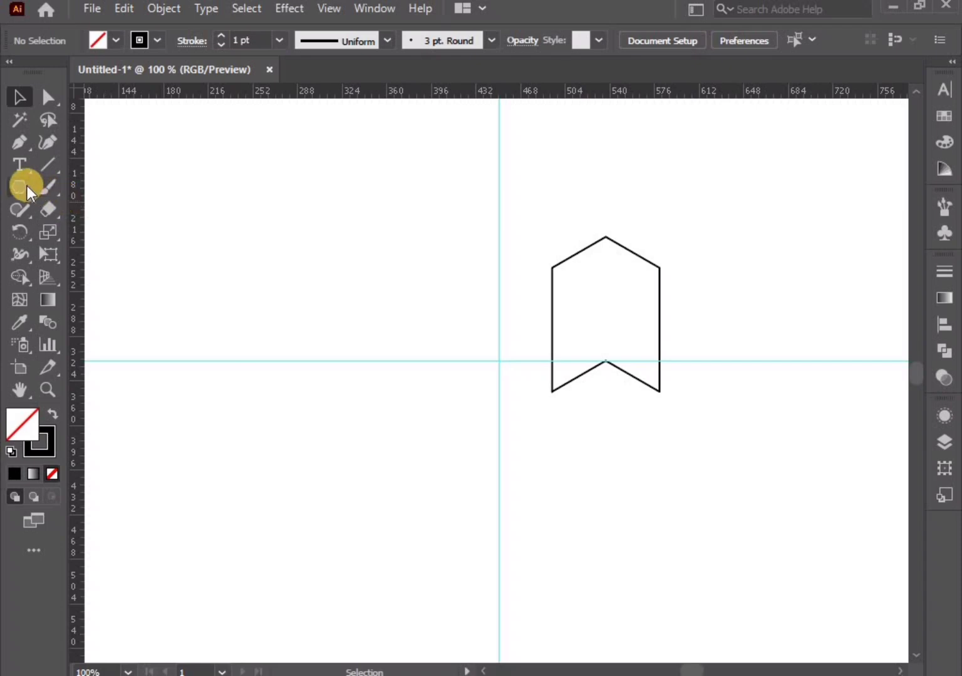
Step: Draw a thin tall rectangle at the banner's left edge, repeat copies rightward with Ctrl+D, and select all
left_click_drag(27, 187, 125, 191)
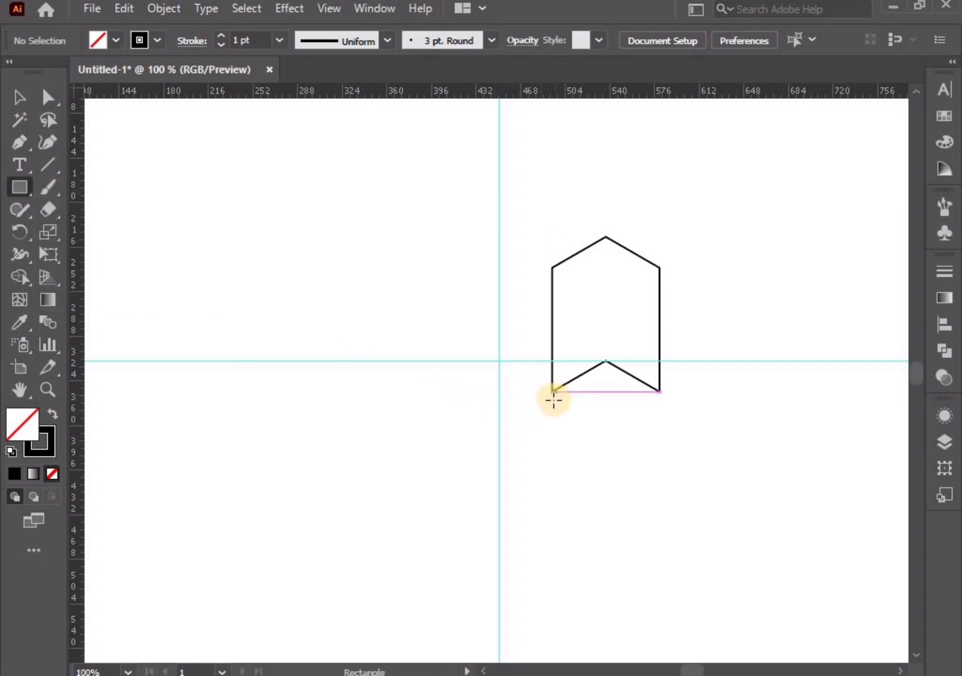
left_click_drag(553, 404, 560, 192)
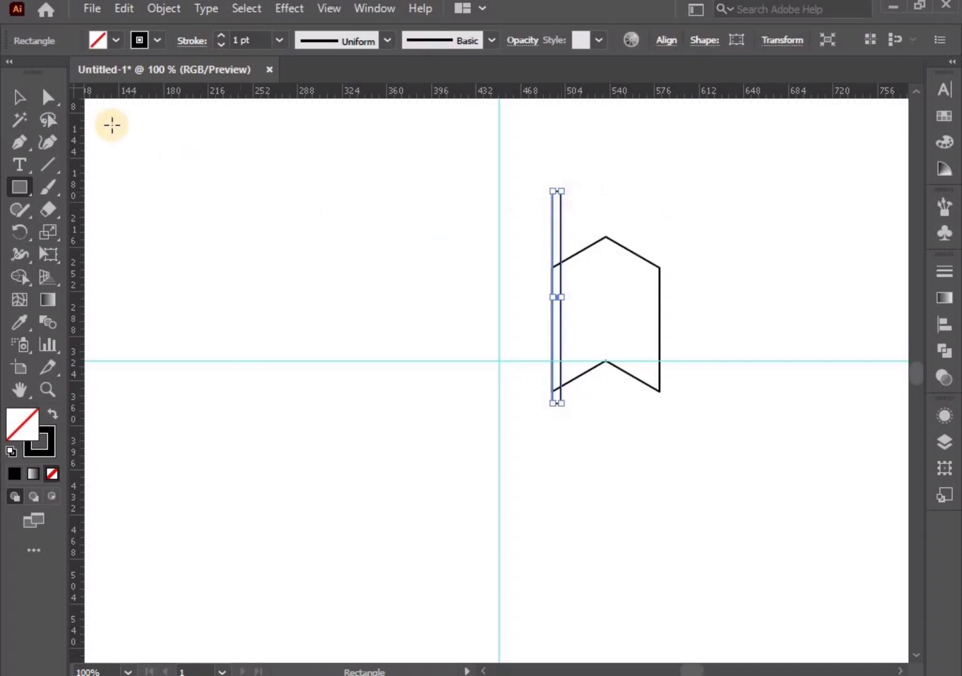
left_click(19, 97)
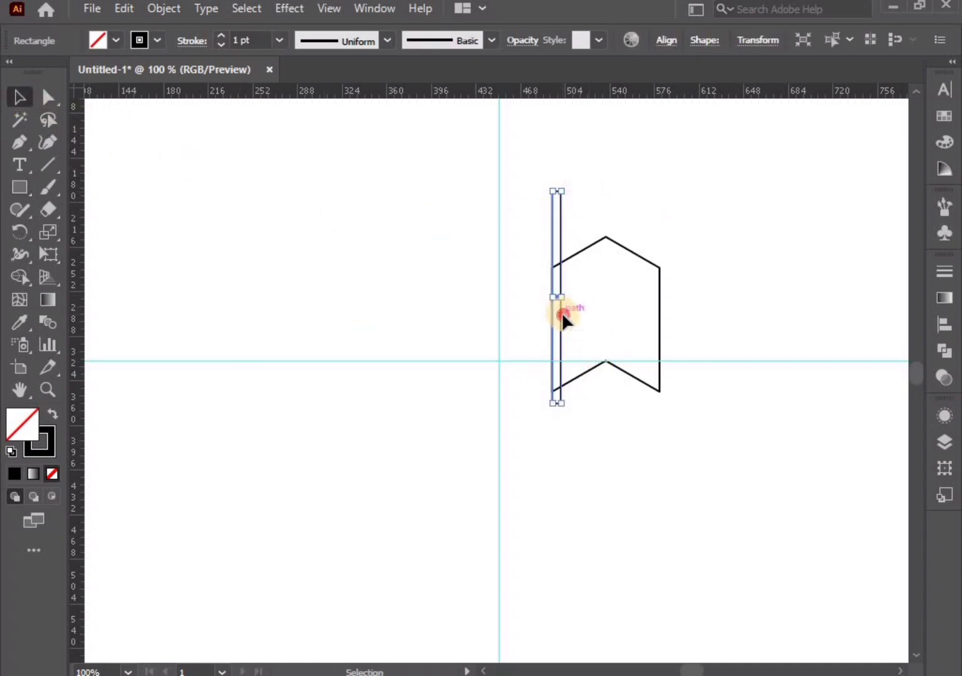
left_click_drag(574, 319, 602, 426)
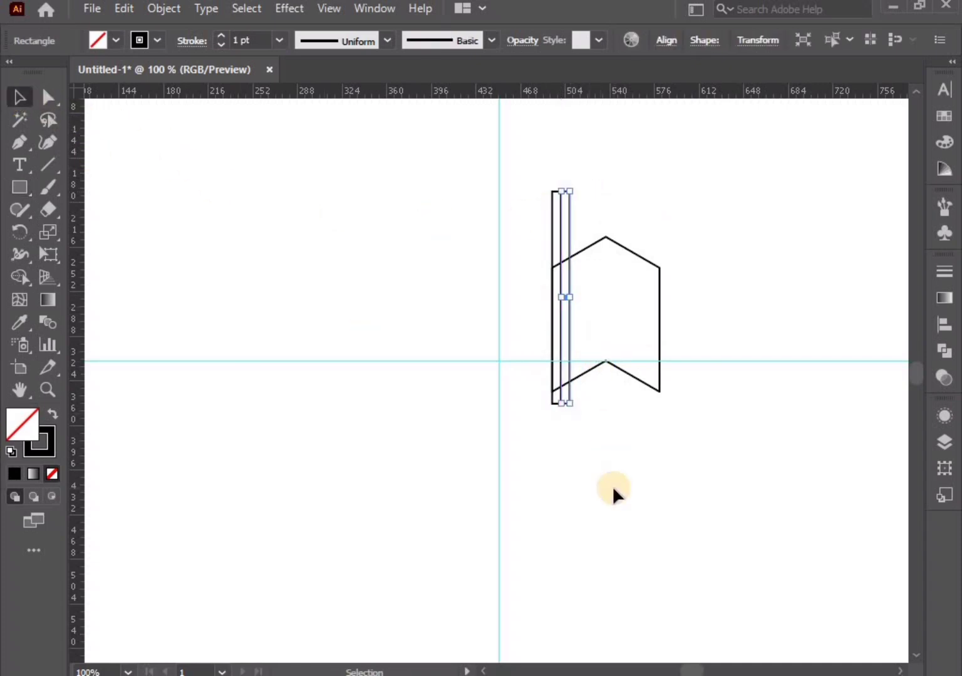
key("ctrl+d")
key("ctrl+d")
key("ctrl+d")
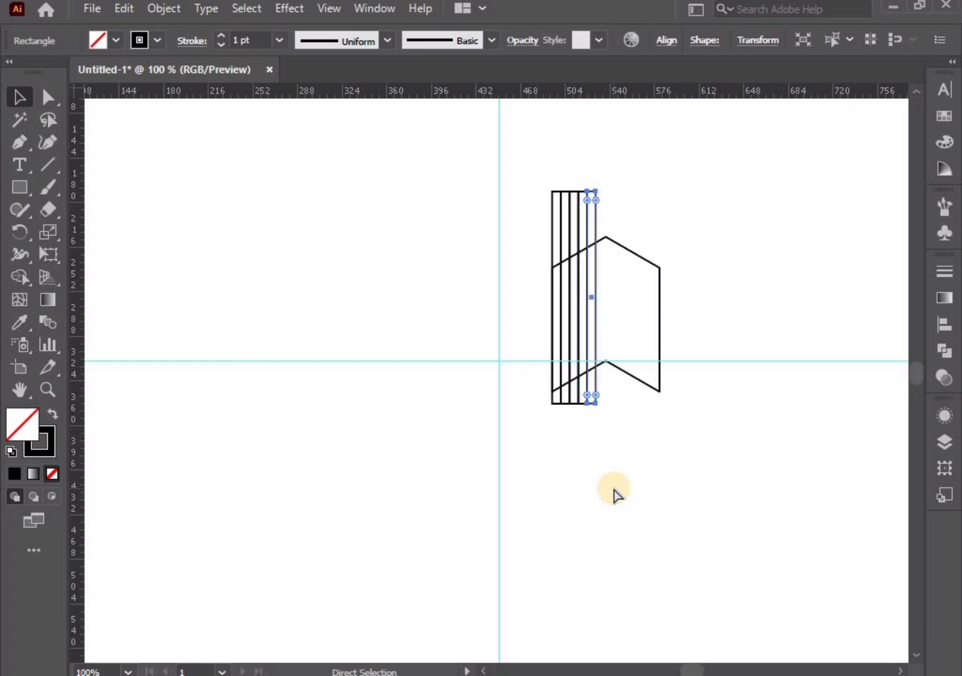
key("ctrl+d")
key("ctrl+d")
key("ctrl+d")
key("ctrl+d")
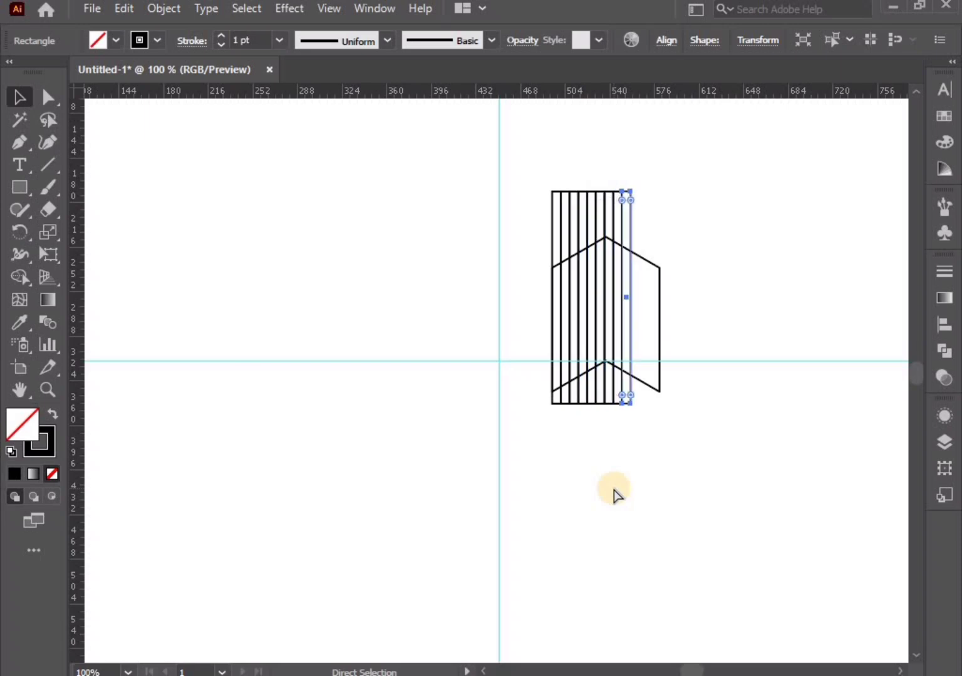
key("ctrl+d")
key("ctrl+d")
key("ctrl+d")
key("ctrl+d")
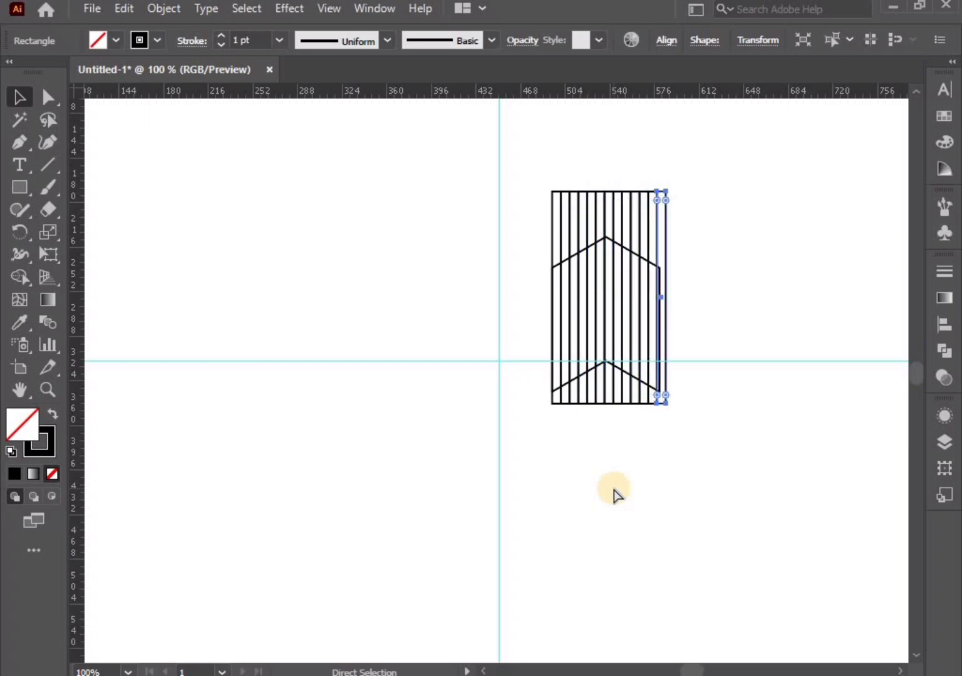
key("ctrl+d")
key("ctrl+a")
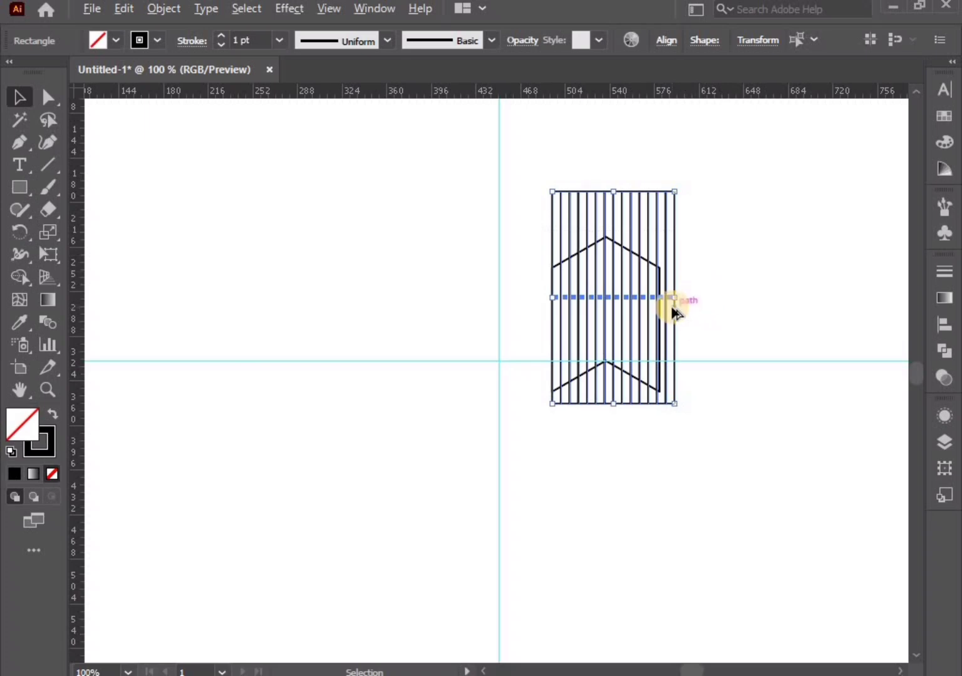
Step: Resize the stripe group so its right edge lines up with the chevron
scroll(671, 306, "up", 2)
left_click_drag(672, 285, 655, 290)
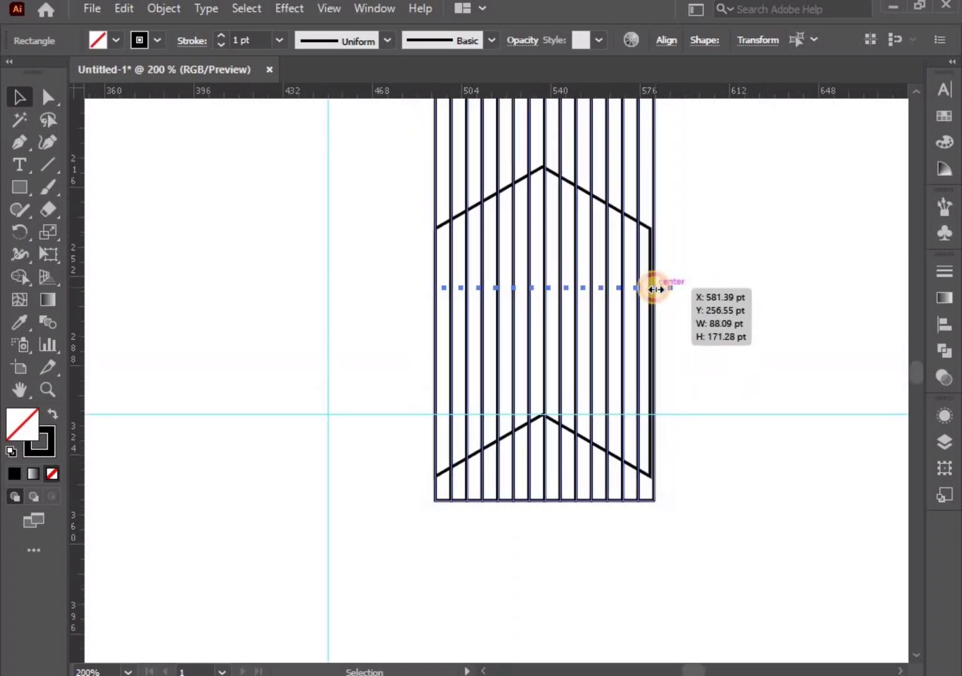
scroll(652, 289, "up", 2)
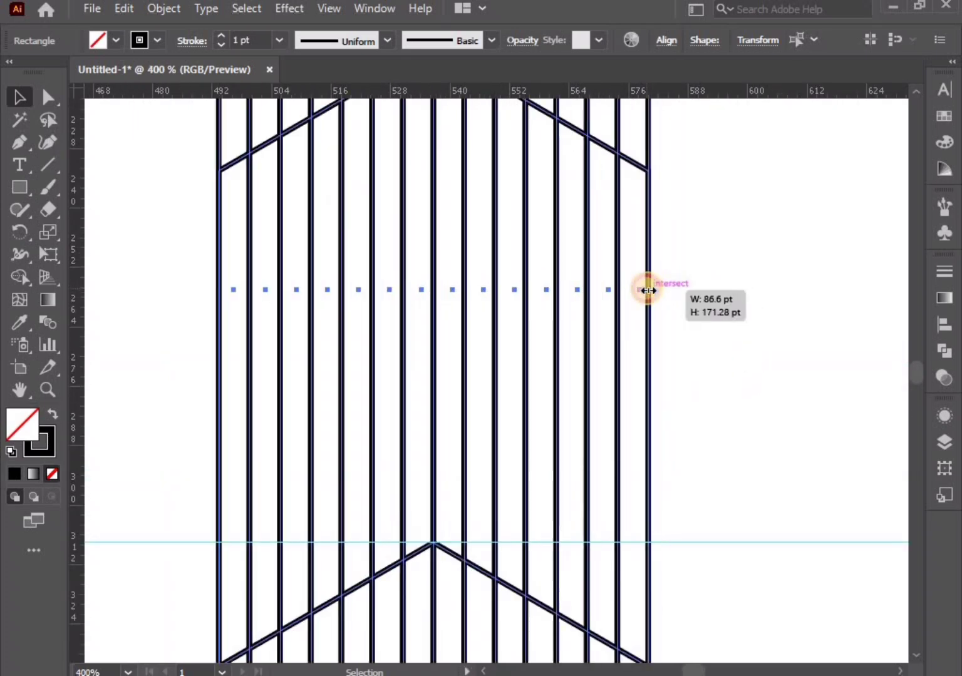
scroll(653, 289, "down", 2)
left_click_drag(653, 289, 630, 315)
scroll(614, 347, "down", 1)
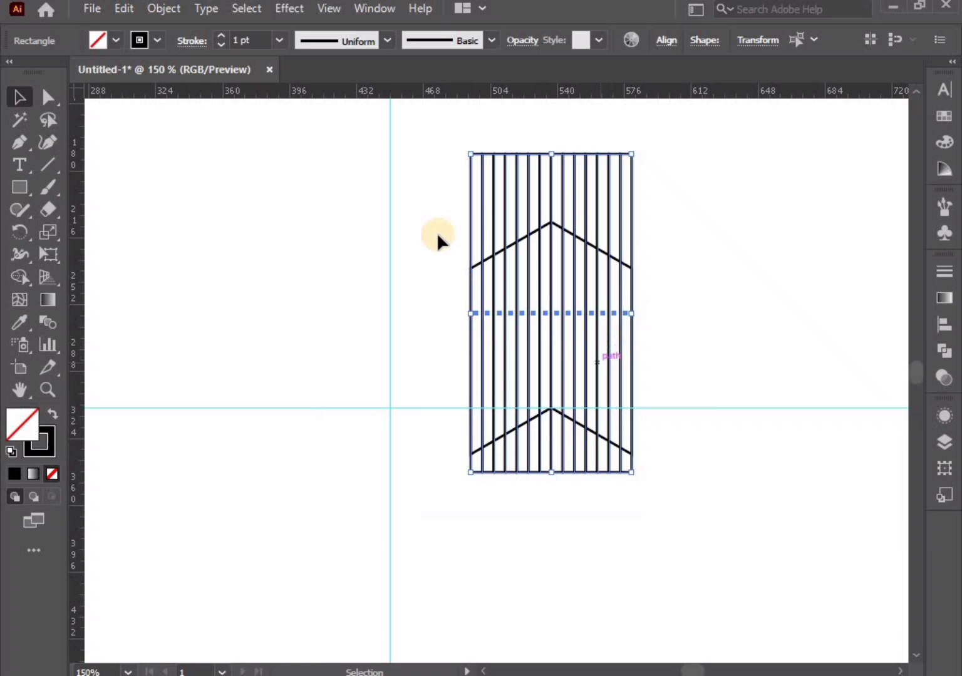
Step: Set all lines to a 0.5 pt stroke and remove the regions above and below the chevron
left_click(615, 437, "shift")
left_click(222, 44)
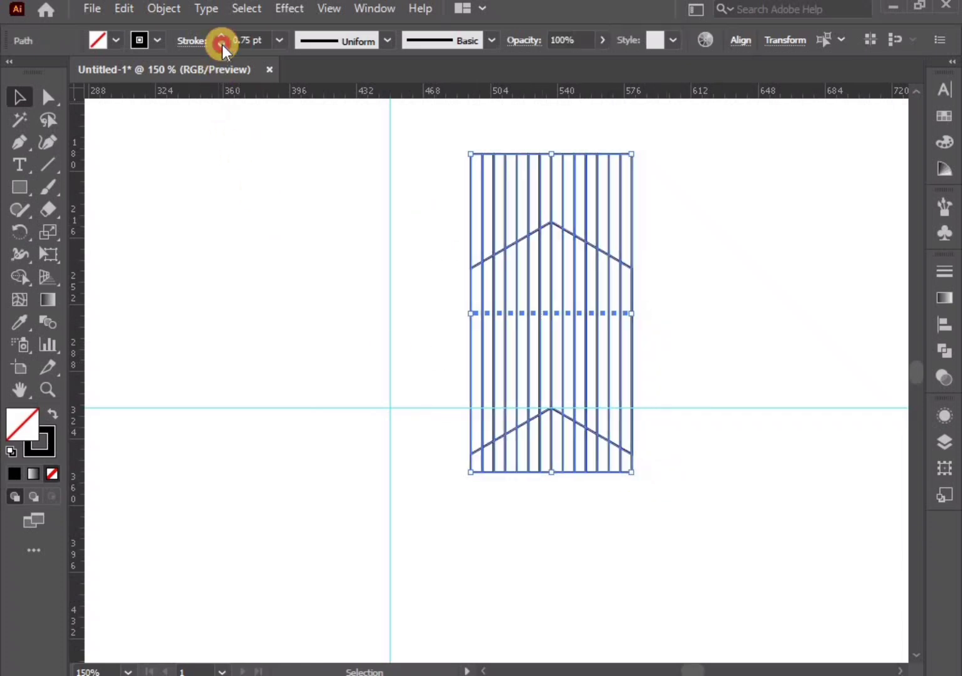
left_click(30, 285)
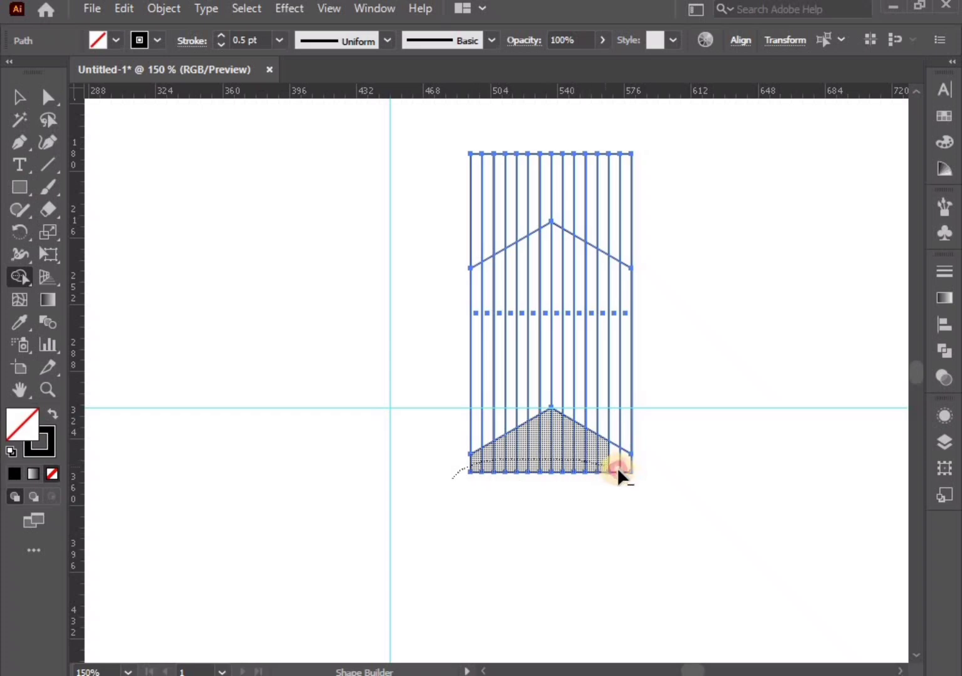
left_click_drag(452, 478, 628, 465)
left_click_drag(517, 199, 459, 239)
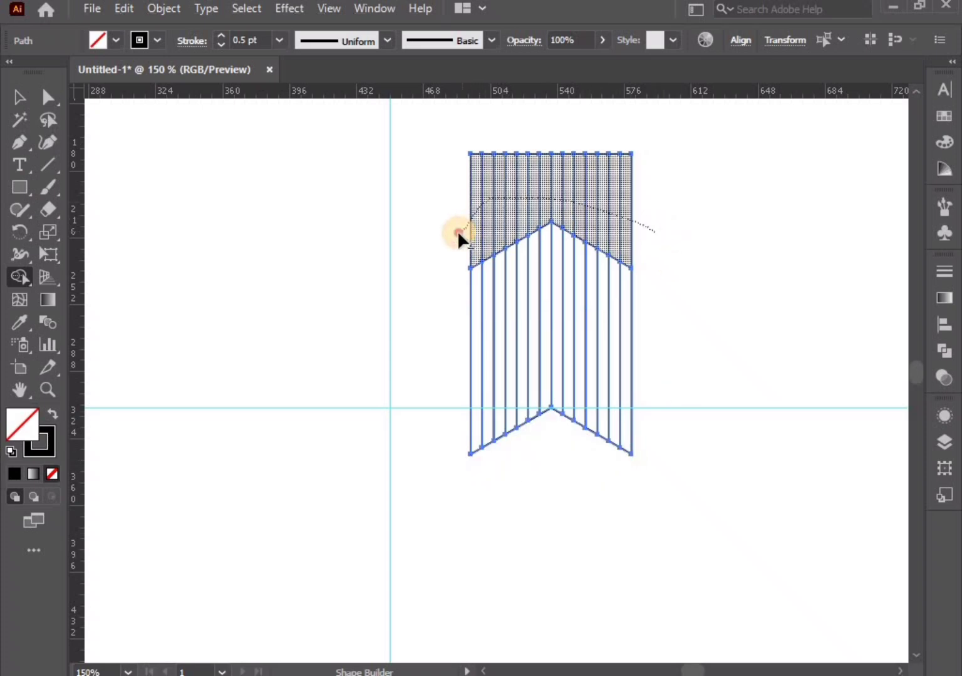
Step: With a black fill and no stroke, fill every other strip black using Shape Builder
left_click(52, 413)
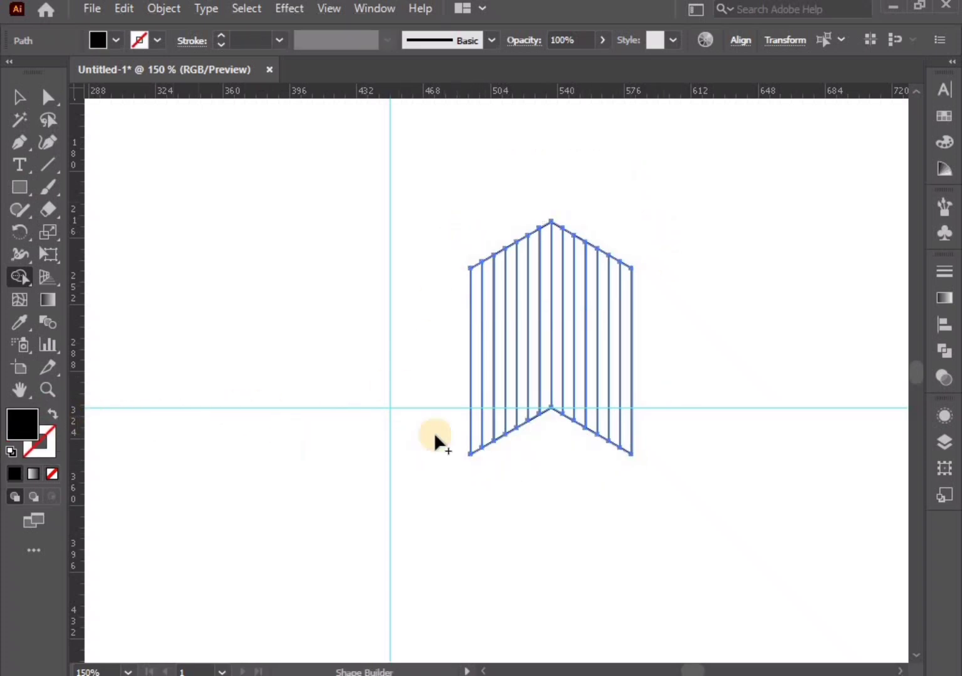
scroll(496, 423, "up", 1)
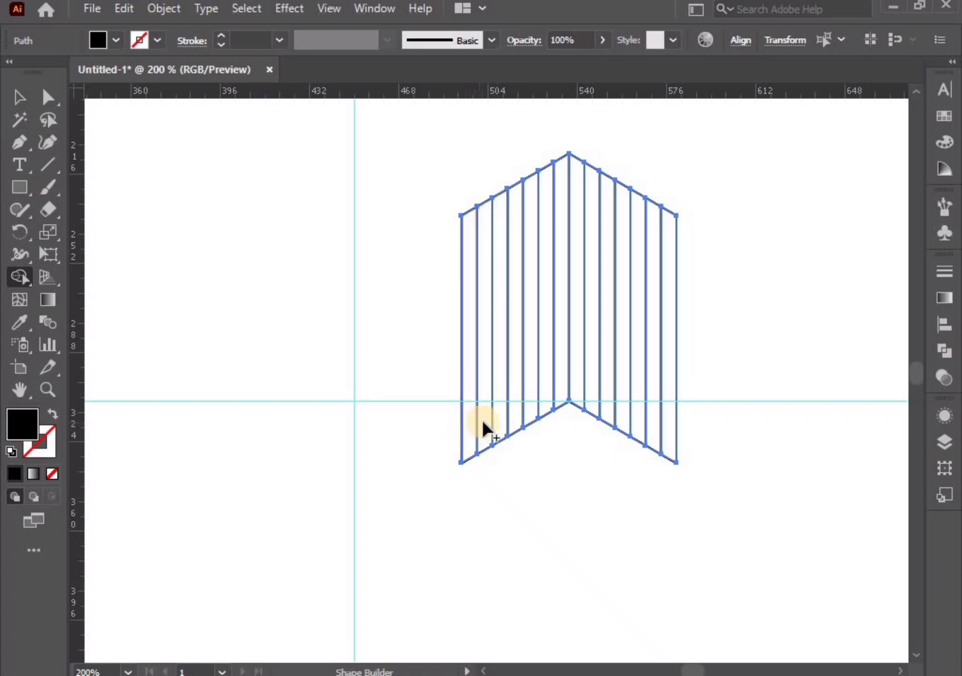
left_click(484, 418)
left_click(517, 408)
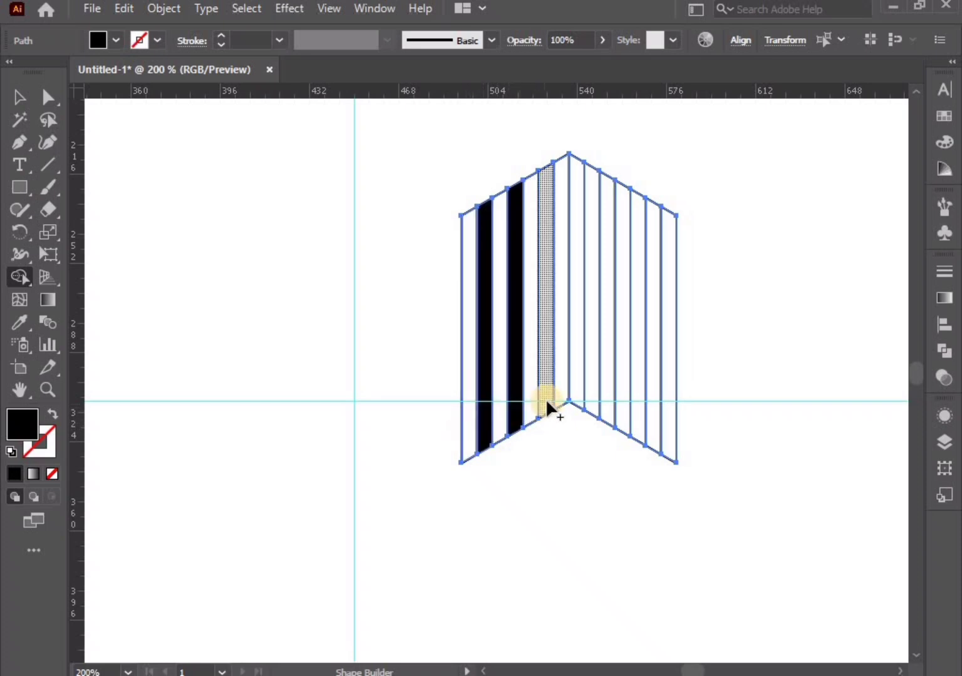
left_click(546, 398)
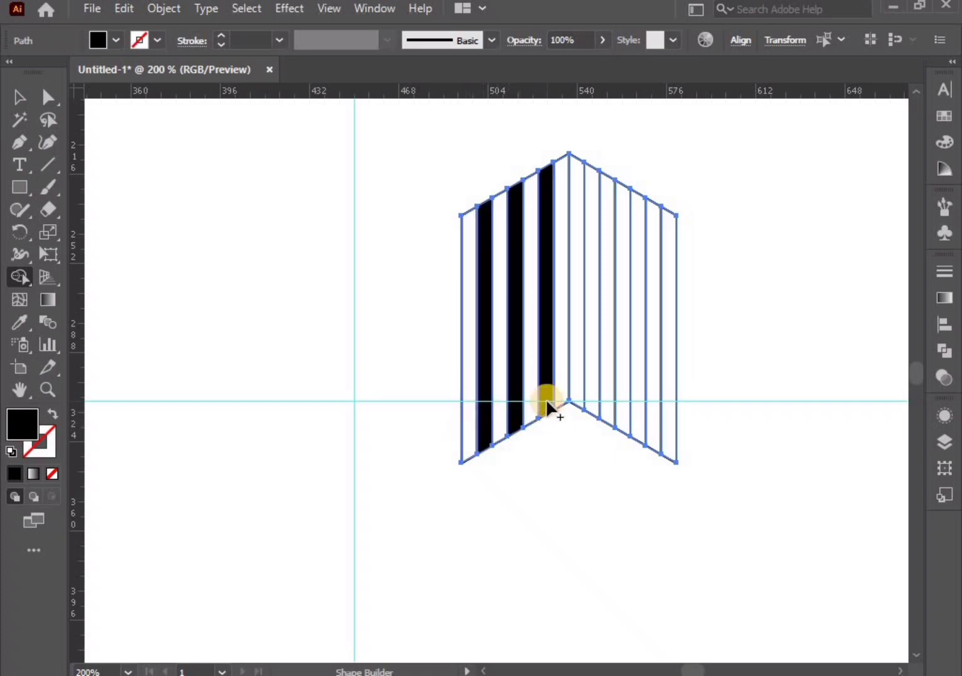
left_click(590, 385)
left_click(622, 388)
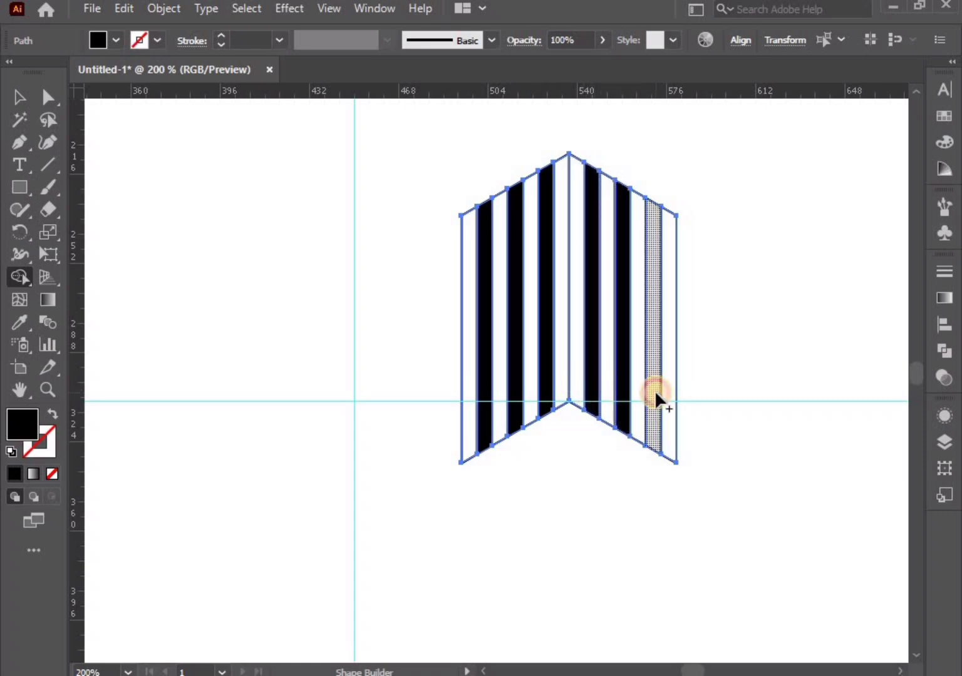
left_click(655, 390)
Step: Switch the fill to light grey and fill all the remaining white strips
left_click(118, 41)
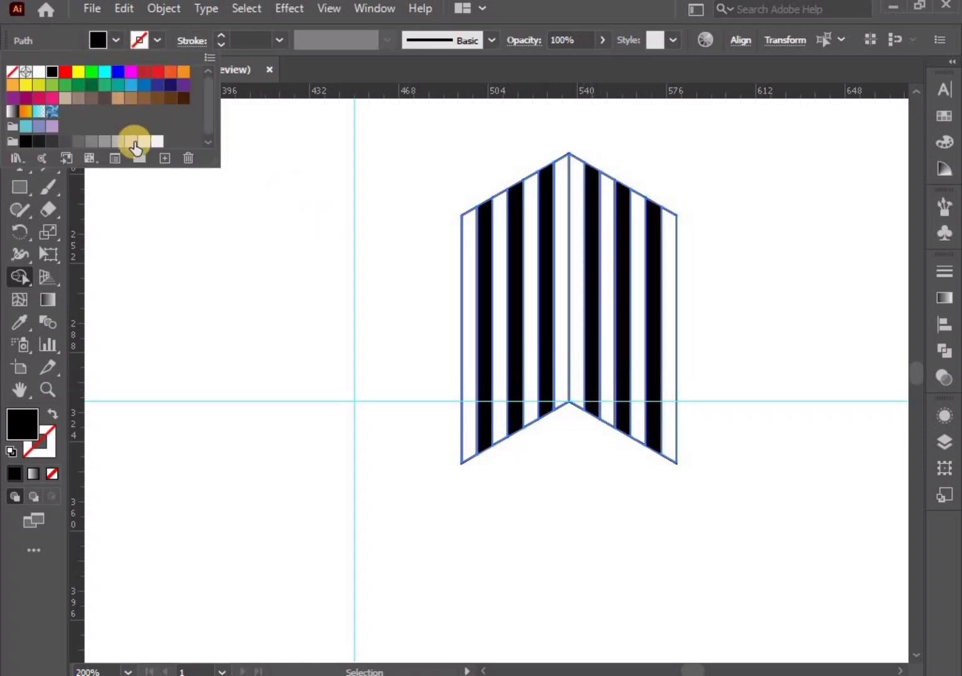
left_click(129, 143)
left_click(263, 335)
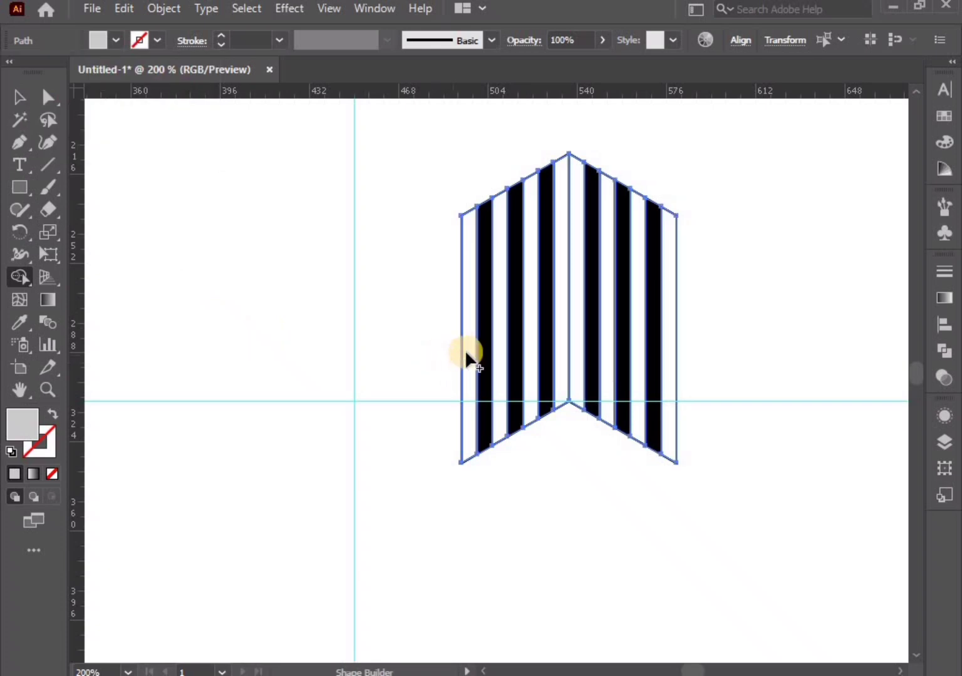
left_click(464, 349)
left_click(494, 349)
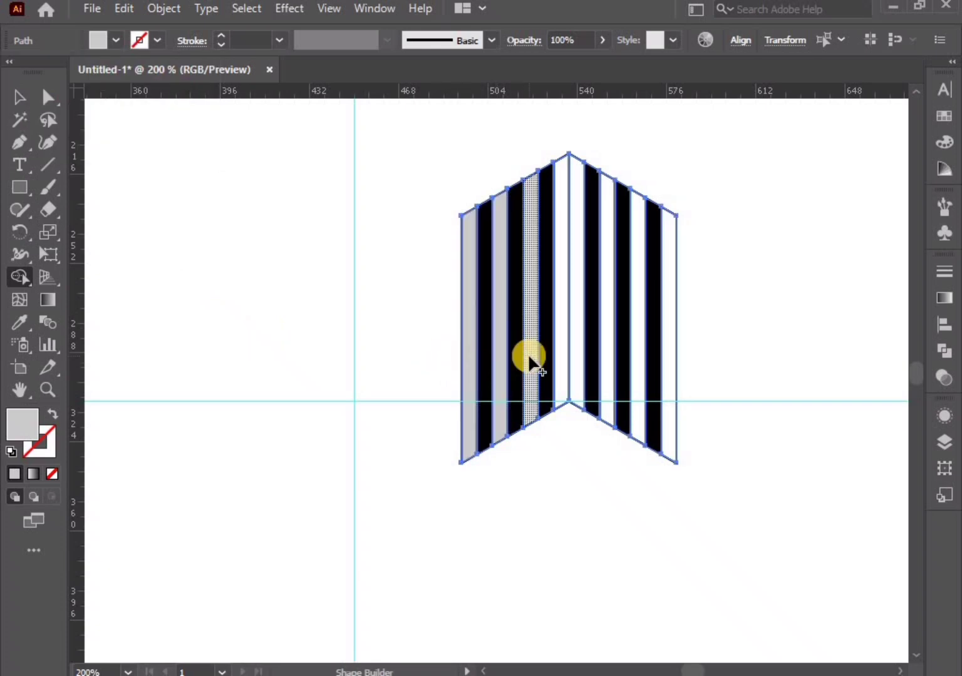
left_click(529, 354)
left_click(559, 355)
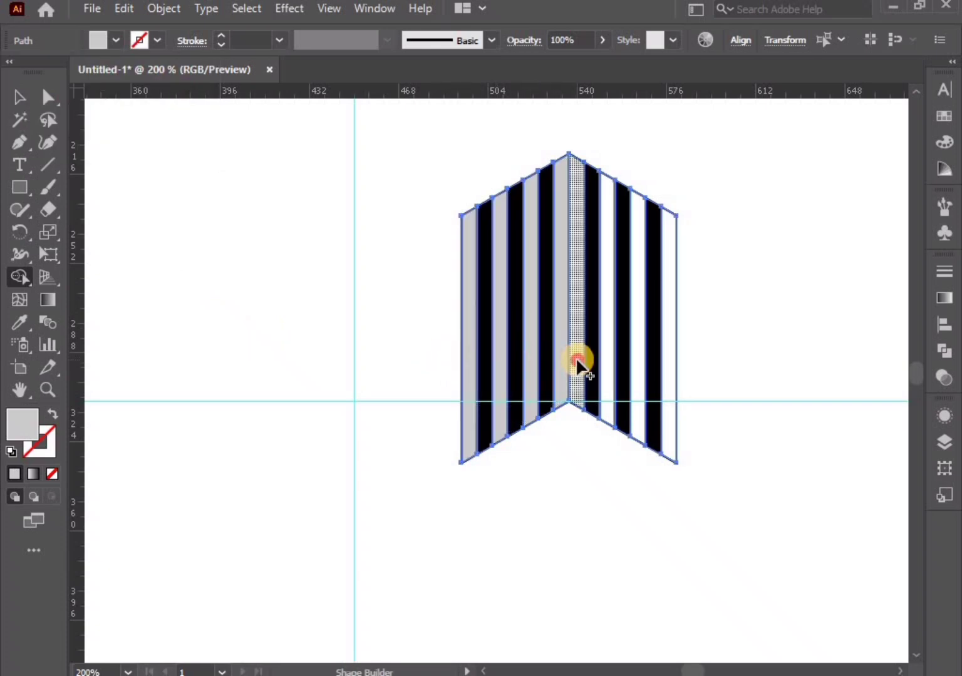
left_click(606, 368)
left_click(636, 374)
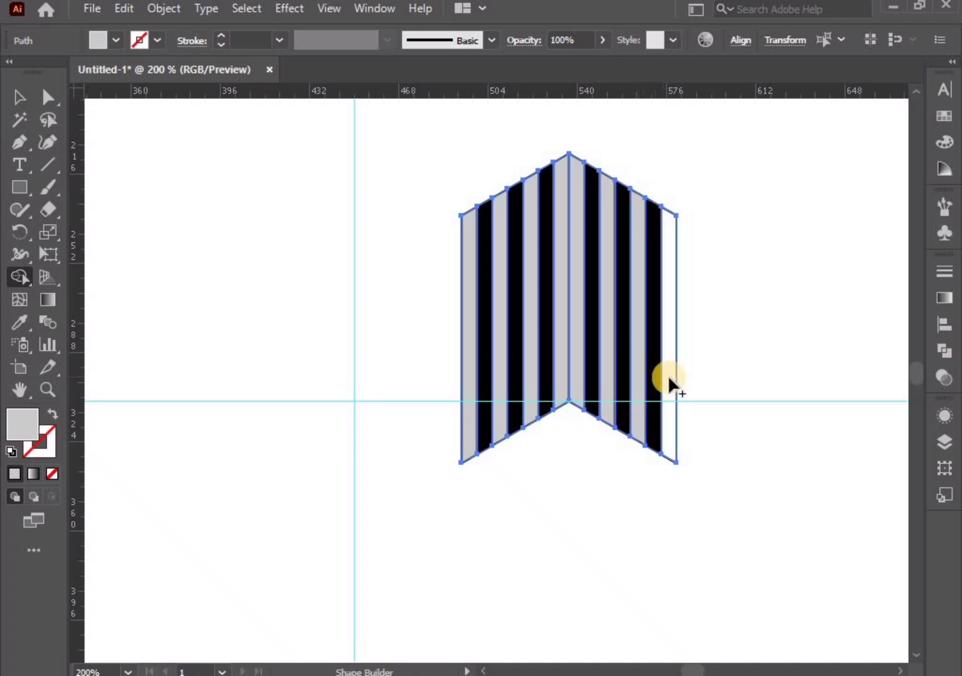
left_click(667, 376)
Step: Set the striped chevron's stroke to None
left_click(19, 96)
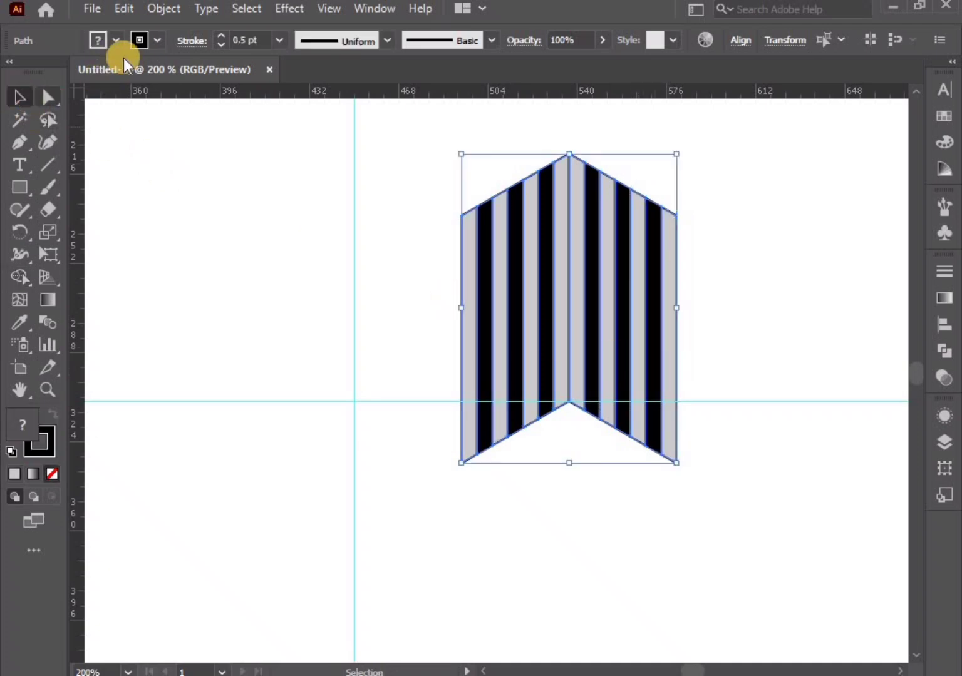
left_click(158, 40)
left_click(12, 72)
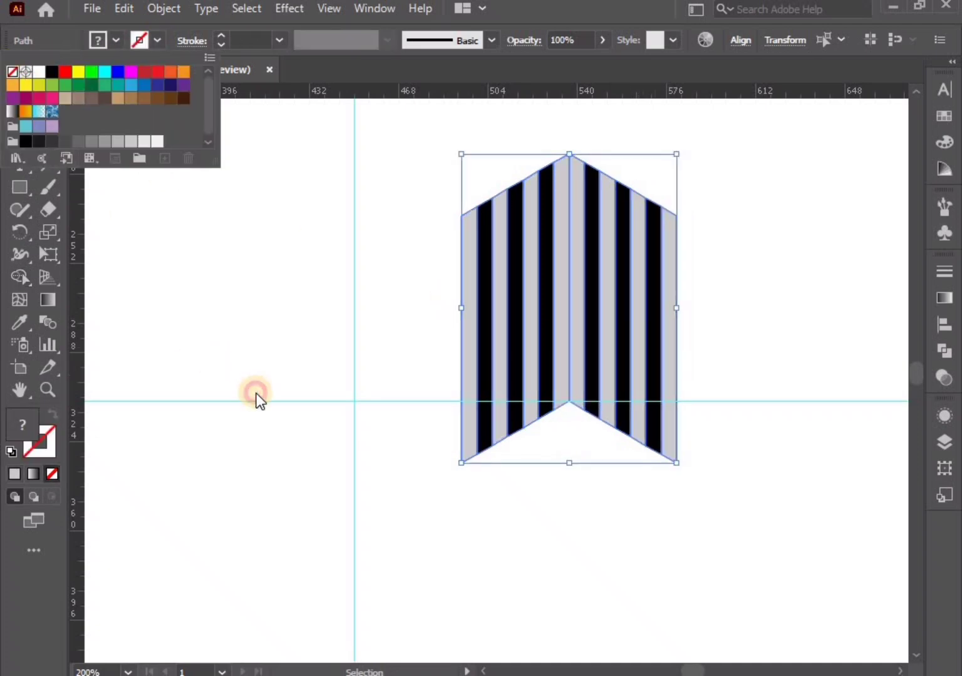
left_click(431, 207)
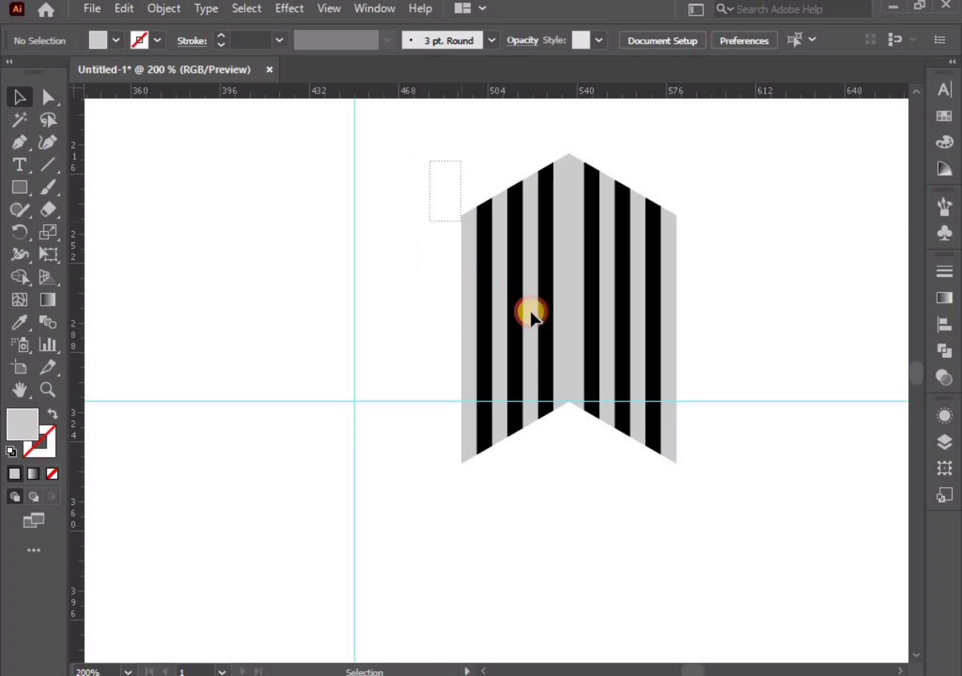
Step: Copy the chevron's left half, paste it in front, and Unite it into one shape in Pathfinder
left_click_drag(559, 327, 563, 329)
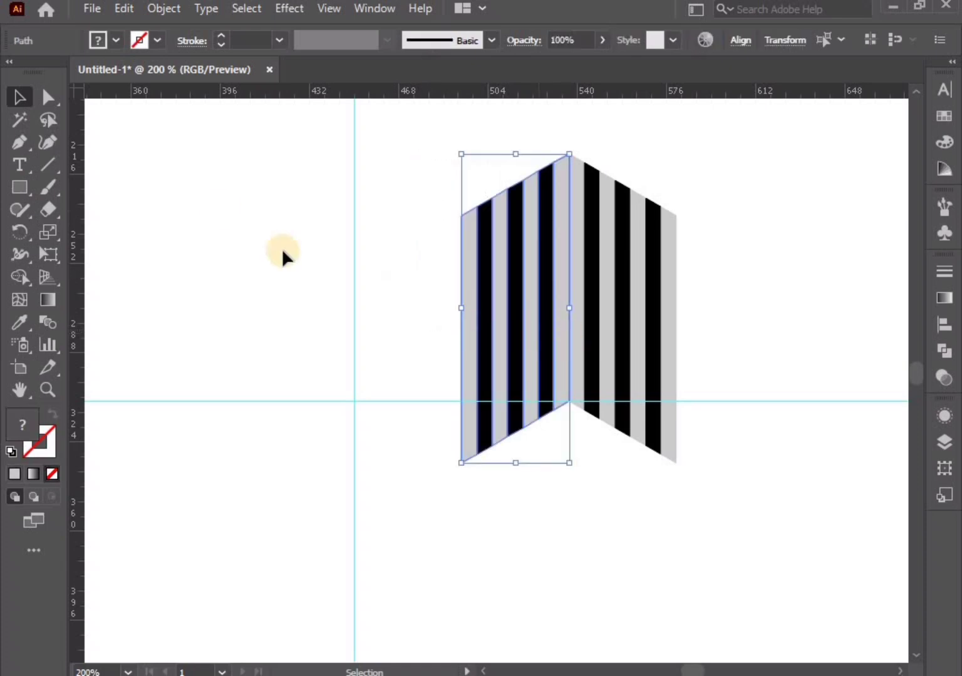
left_click(124, 13)
left_click(151, 98)
left_click(127, 19)
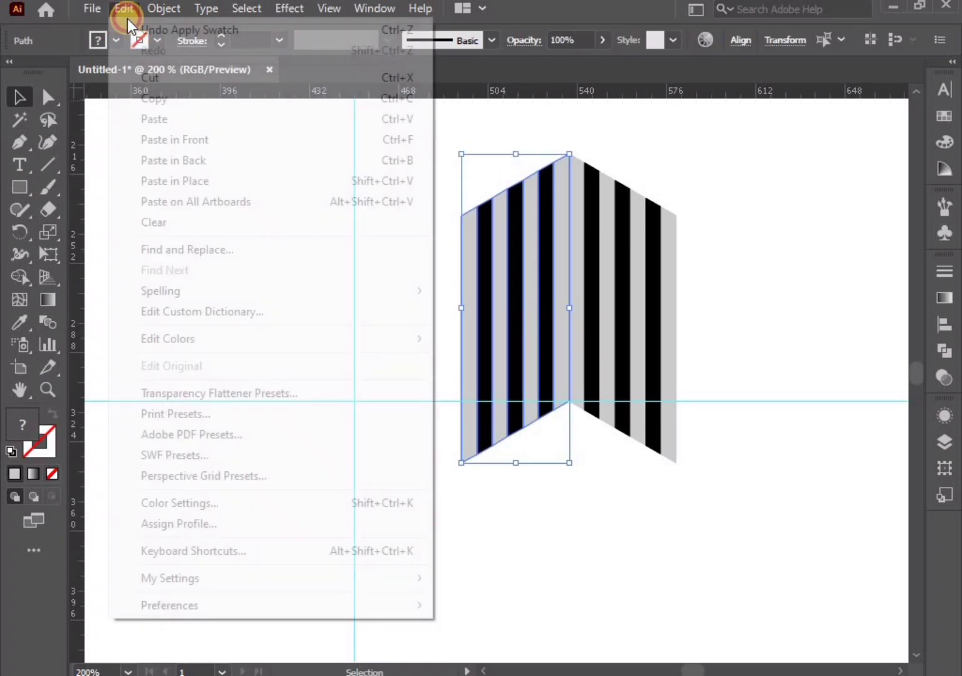
left_click(167, 148)
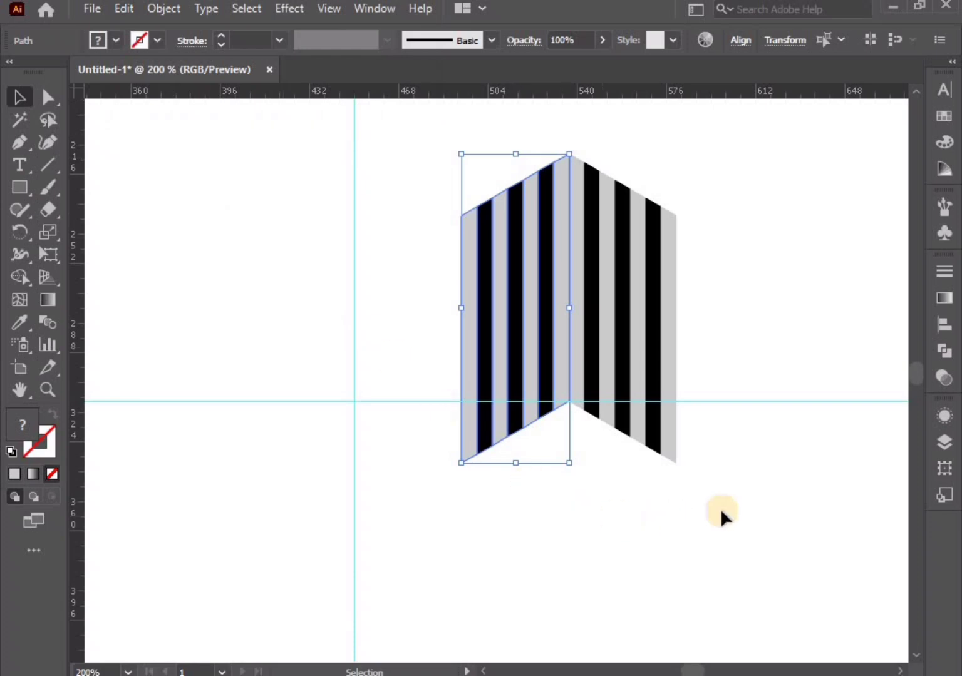
left_click(943, 351)
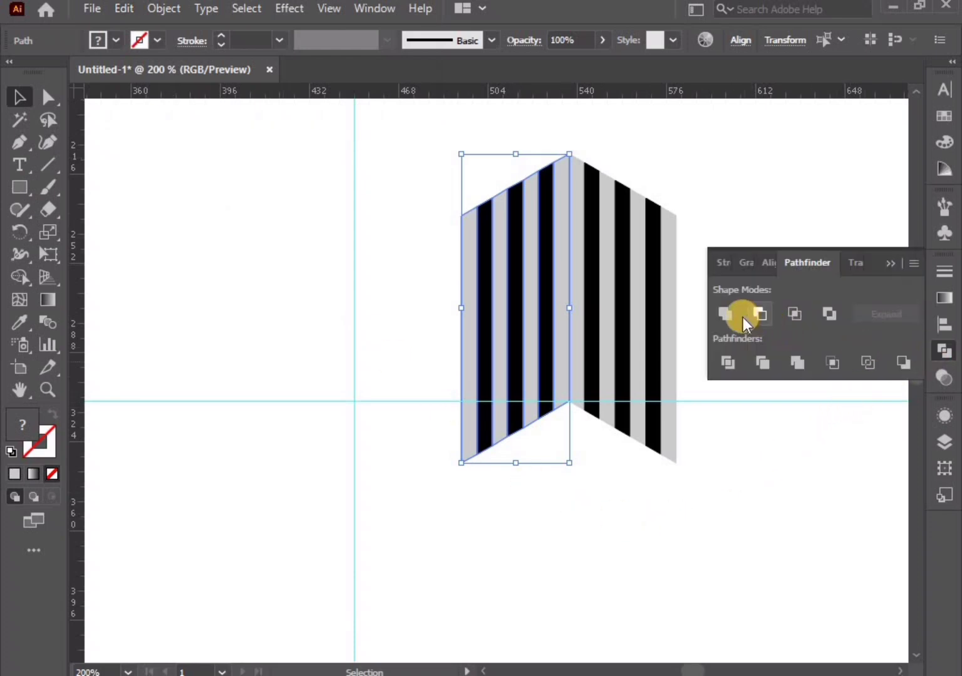
left_click(730, 315)
Step: Apply the white-to-black preset gradient to the left panel
left_click(943, 298)
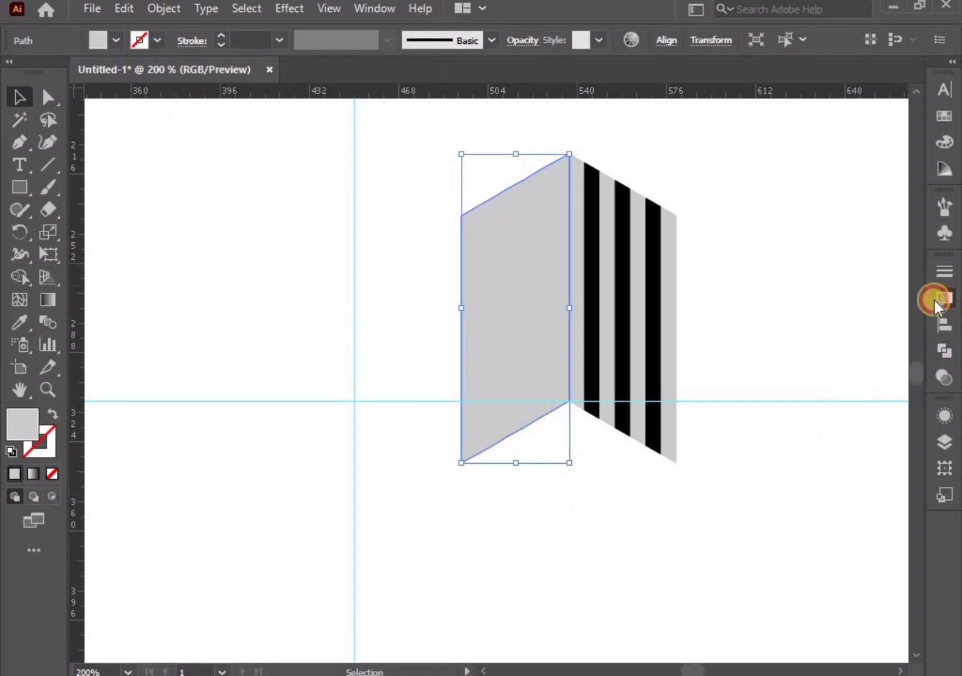
left_click(747, 297)
left_click(697, 329)
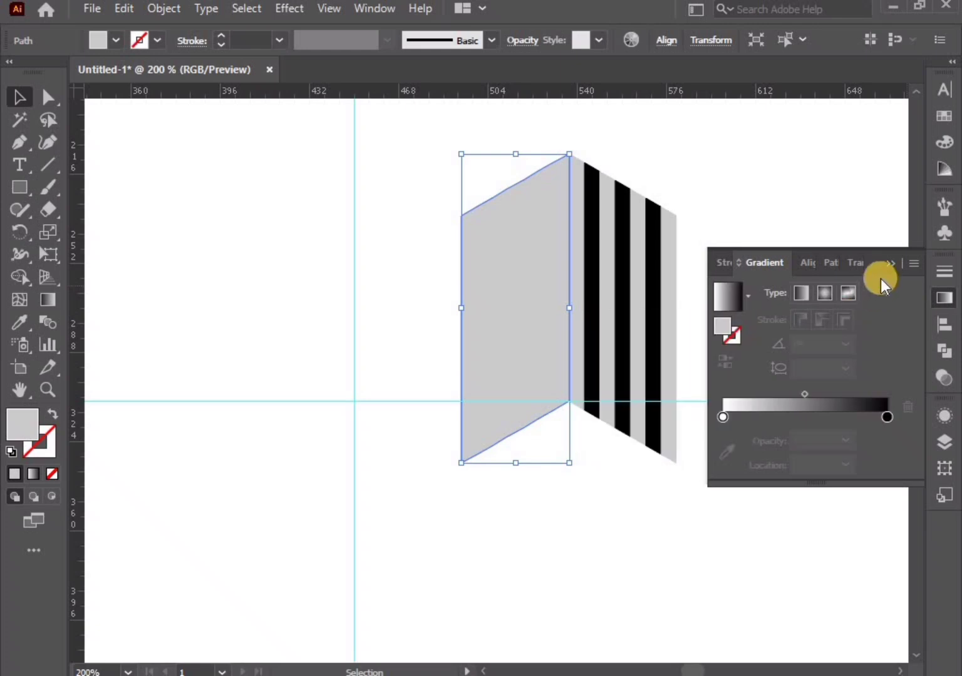
left_click(891, 264)
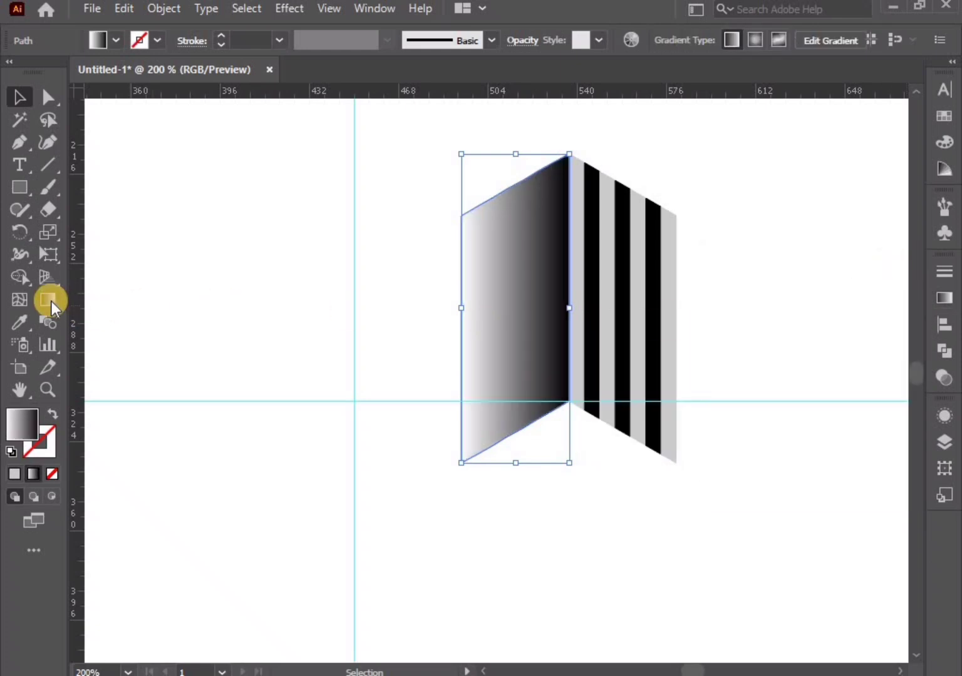
Step: Edit the gradient to black-white-black with the white stop centred at 50%
key("g")
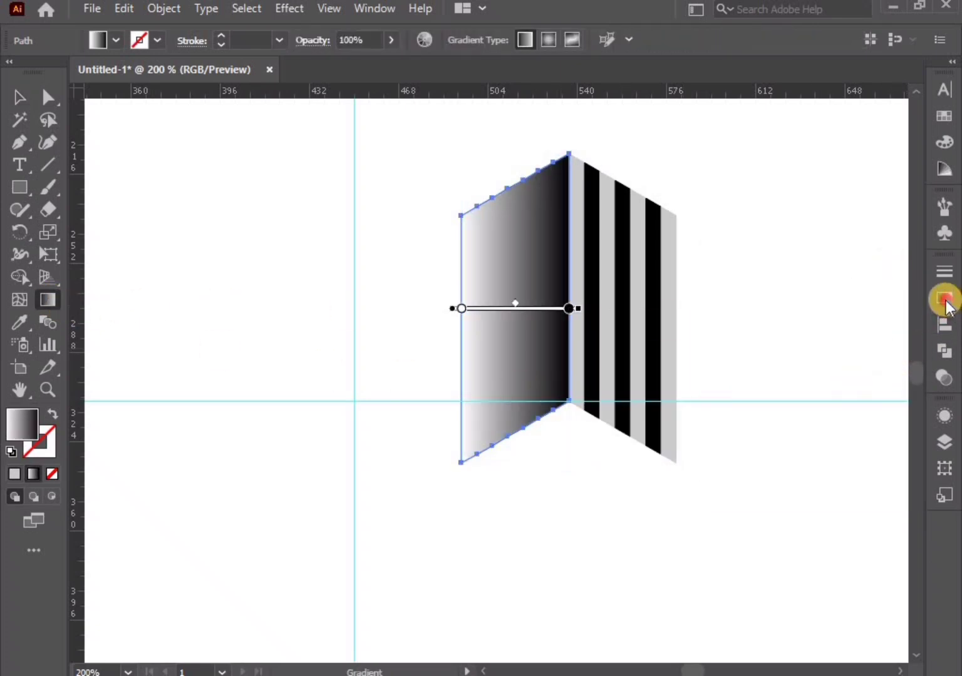
left_click(945, 298)
left_click(722, 415)
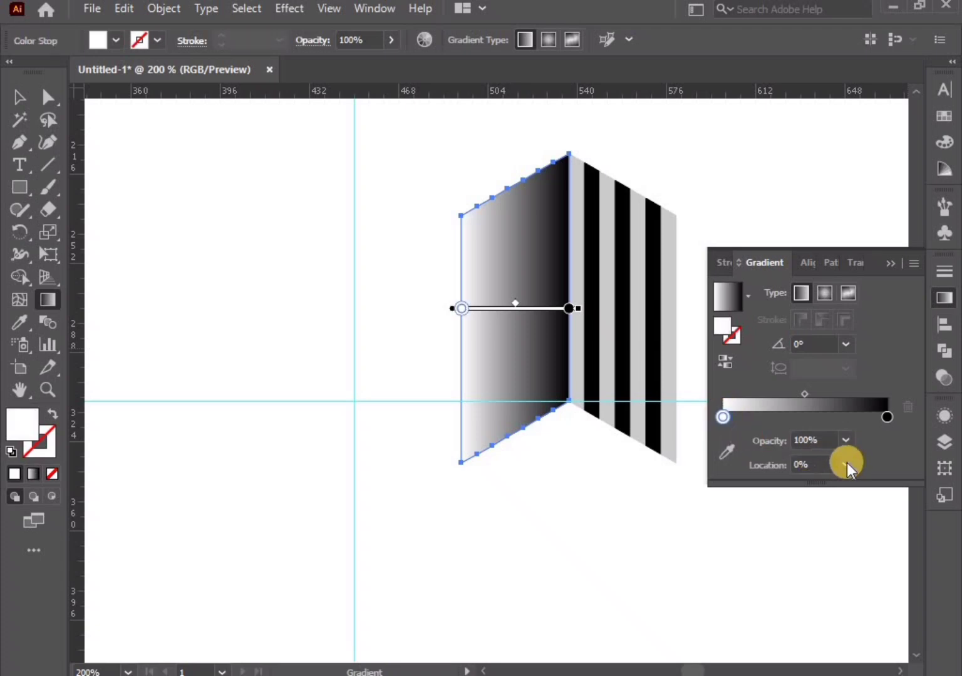
left_click(845, 465)
left_click(880, 384)
left_click_drag(888, 416, 724, 419)
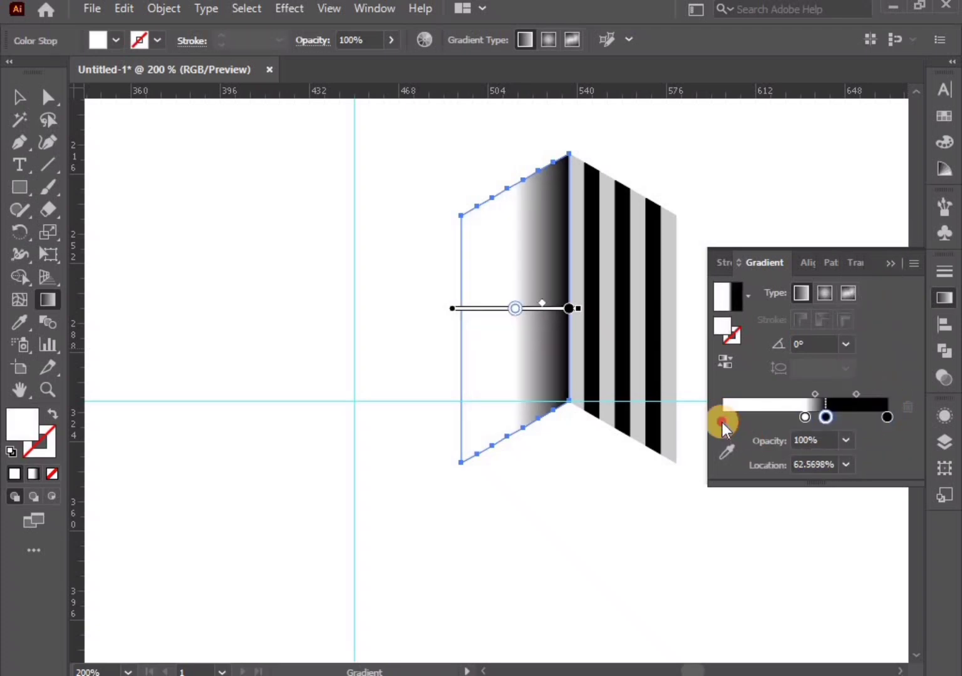
left_click(886, 262)
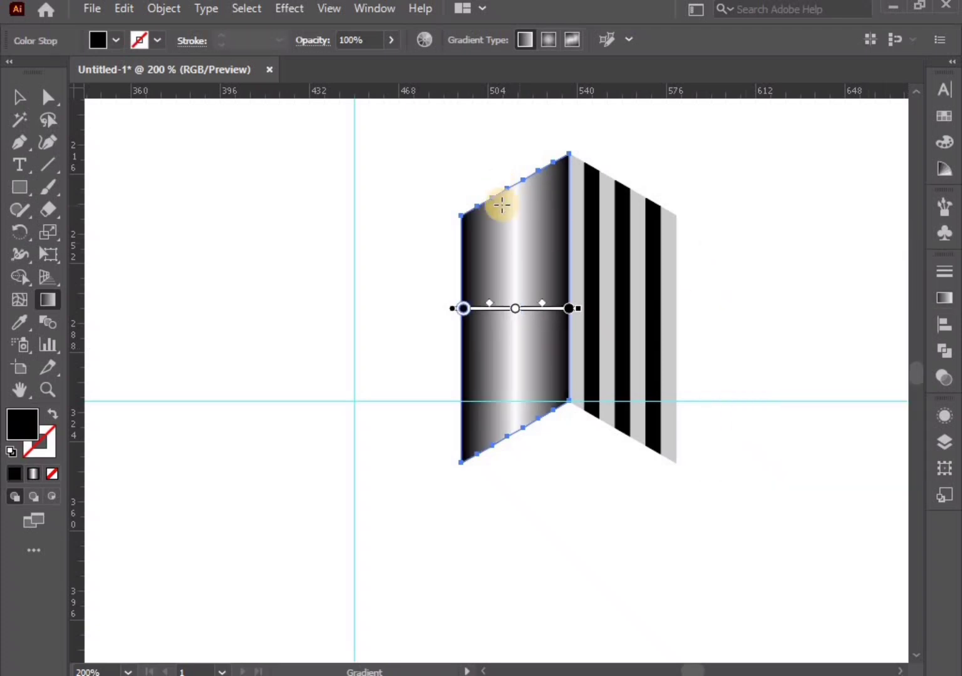
Step: Drag the gradient diagonally across the left panel
scroll(483, 251, "up", 1)
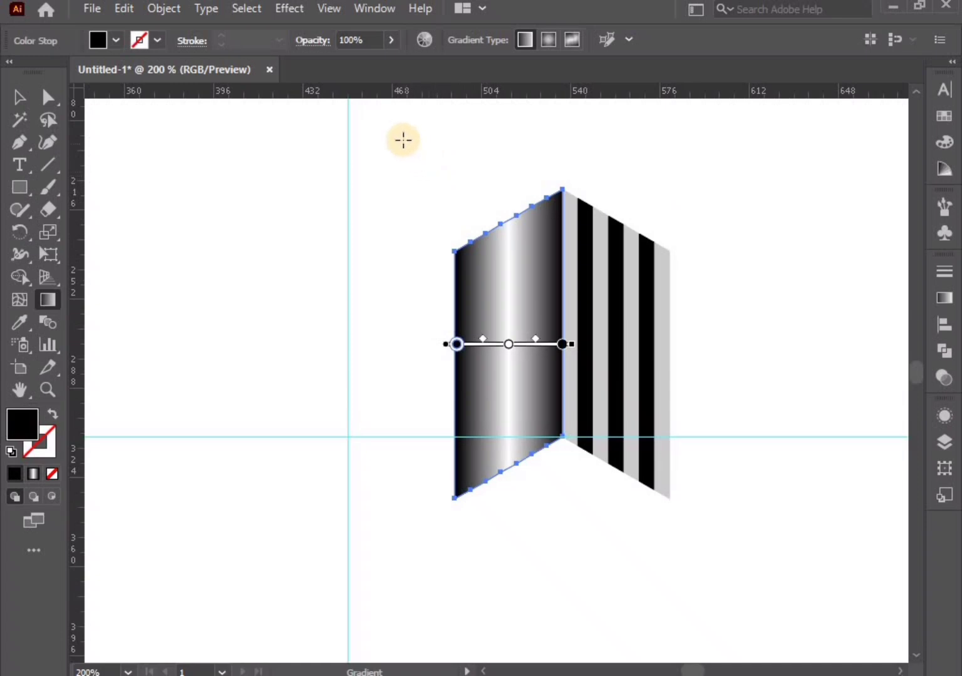
mouse_move(400, 132)
left_mouse_down()
mouse_move(587, 575)
mouse_move(618, 608)
mouse_move(591, 546)
left_mouse_up()
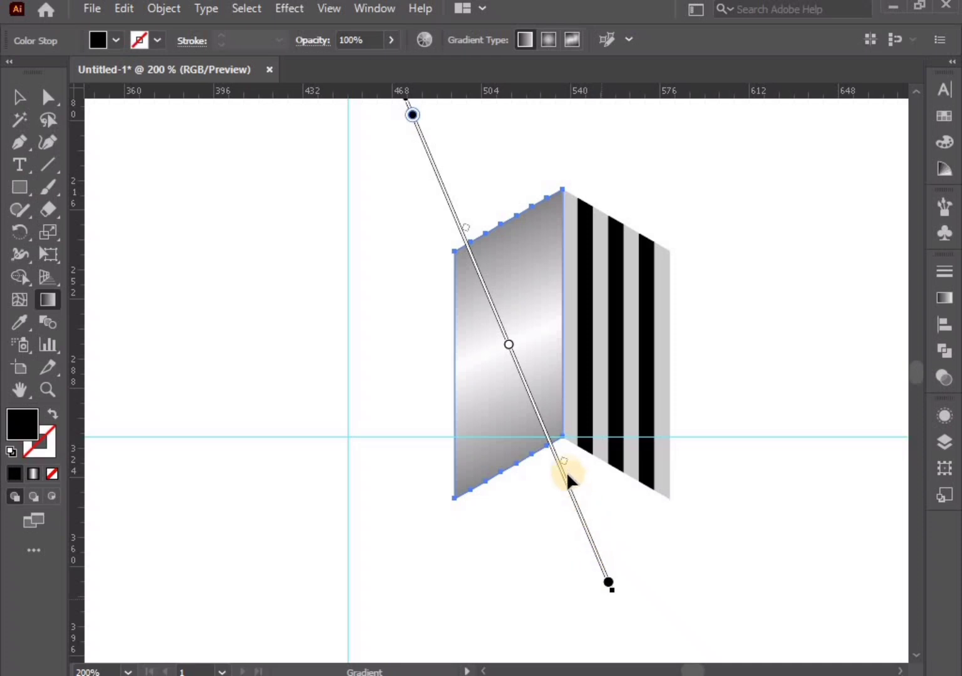
left_click(19, 96)
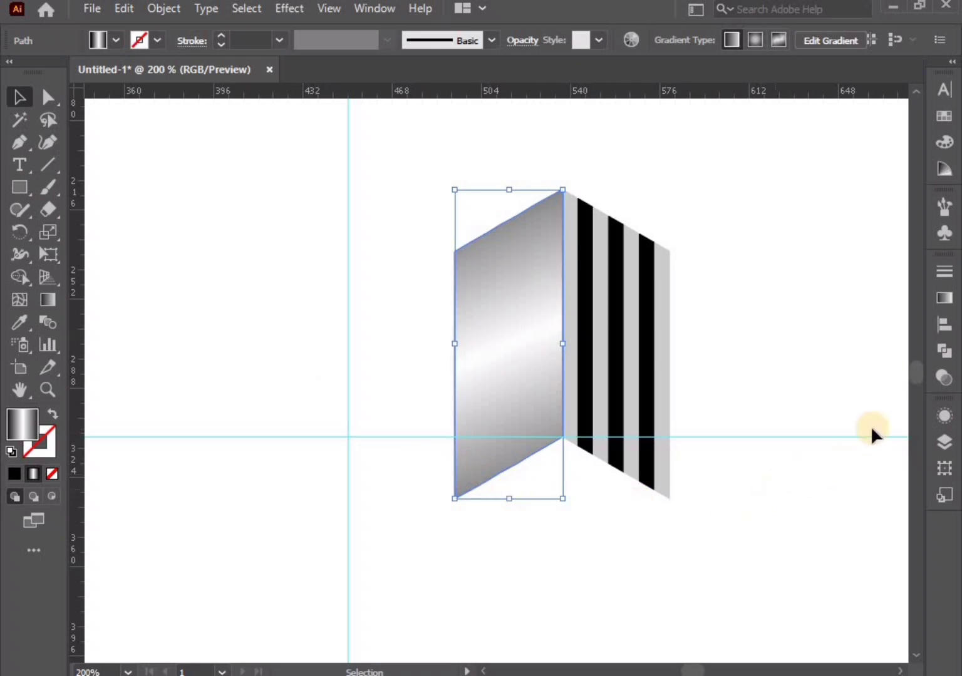
Step: Set the left panel's blend mode to Multiply
left_click(943, 377)
left_click(764, 294)
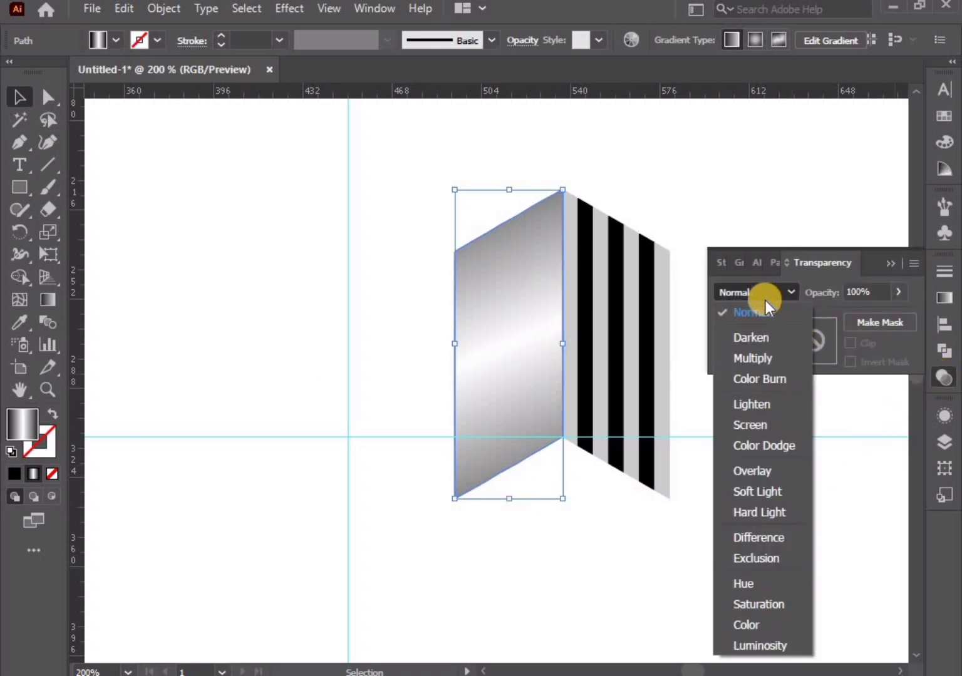
left_click(771, 356)
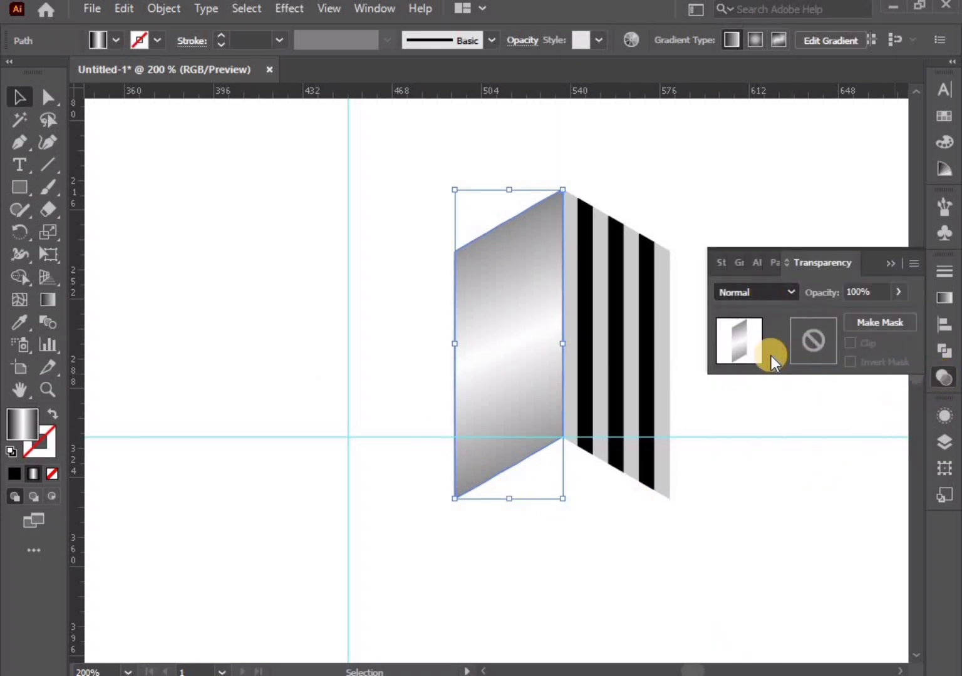
left_click(892, 267)
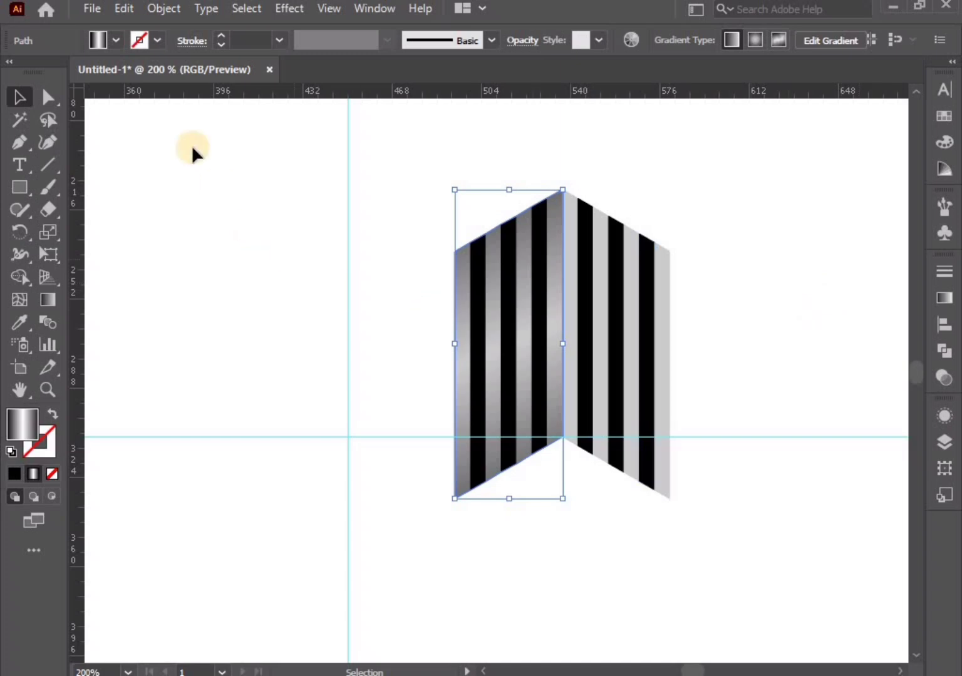
Step: Copy the left panel, paste it in front, and move the copy over the right striped half
left_click(125, 8)
left_click(151, 100)
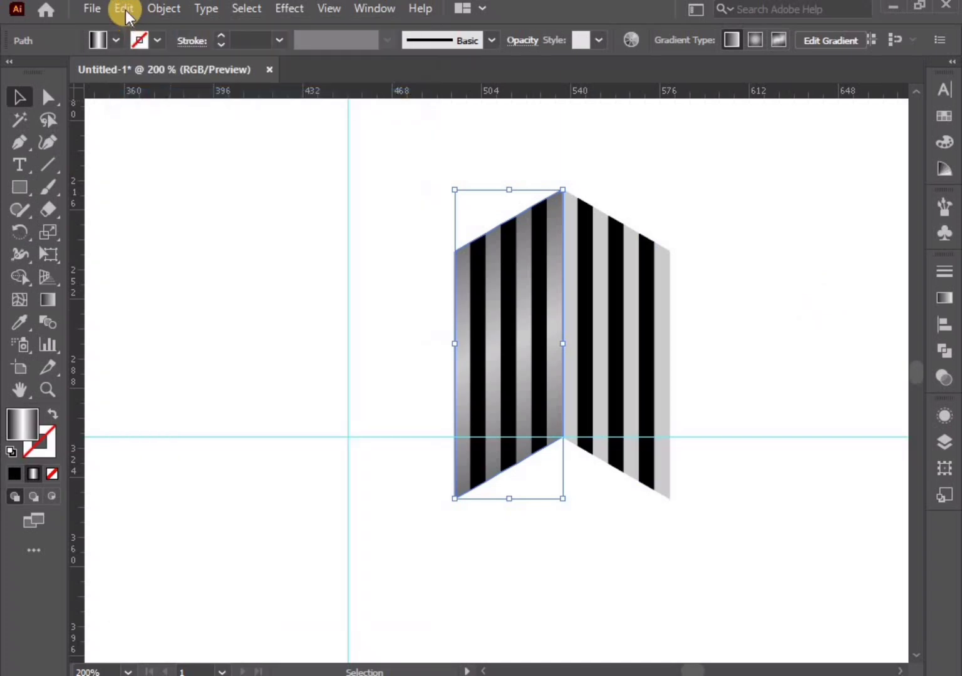
left_click(122, 9)
left_click(171, 140)
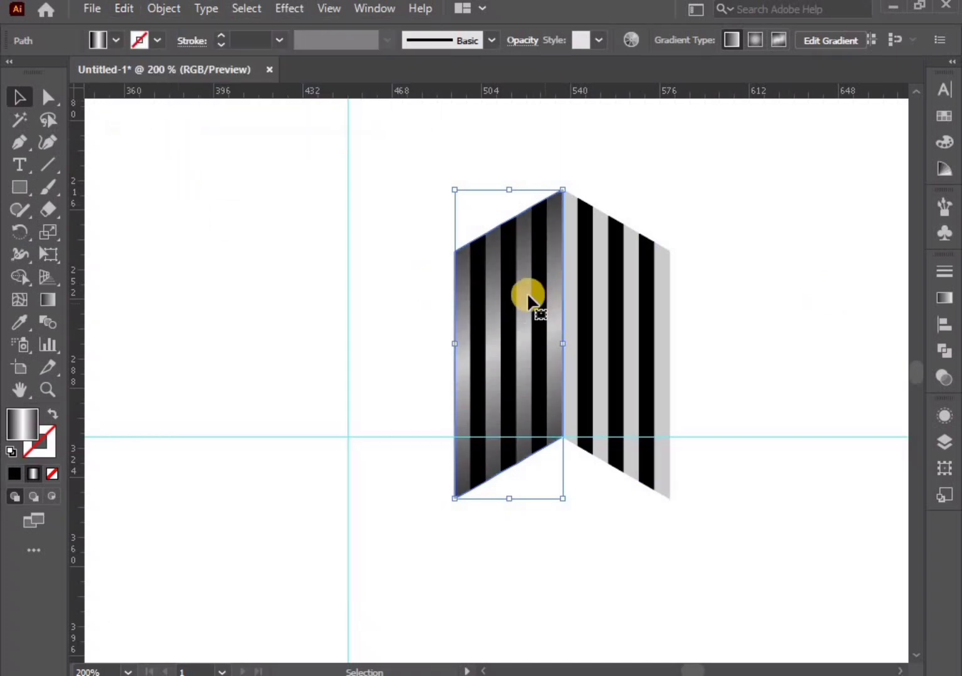
mouse_move(528, 299)
left_mouse_down()
mouse_move(594, 288)
mouse_move(631, 295)
left_mouse_up()
Step: Reflect the copy vertically and bring it to the front
right_click(630, 291)
mouse_move(687, 562)
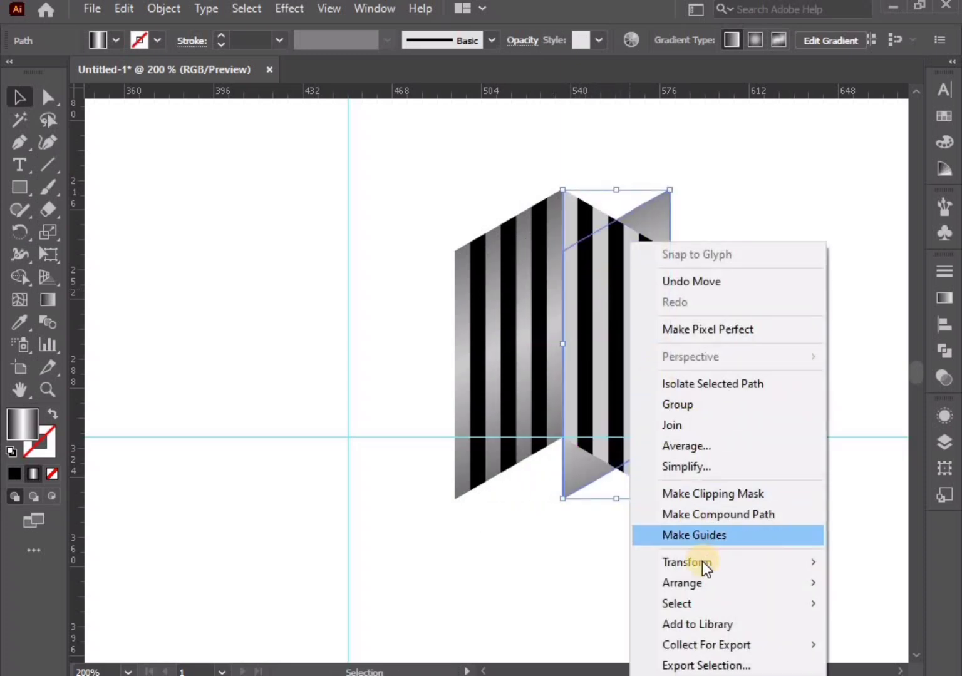
left_click(477, 468)
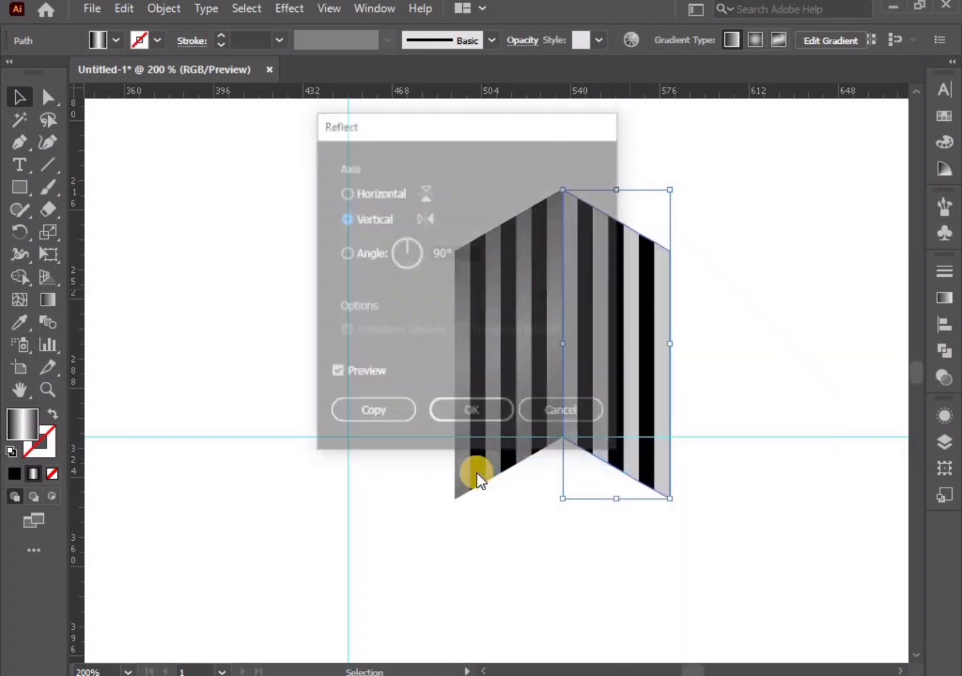
left_click(488, 413)
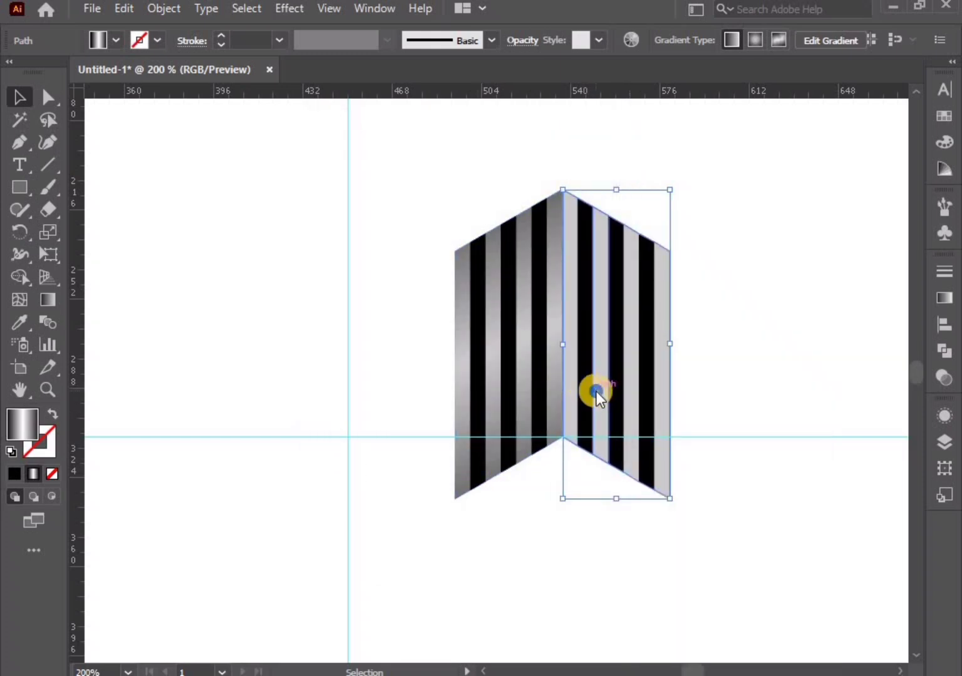
right_click(596, 391)
left_click(528, 573)
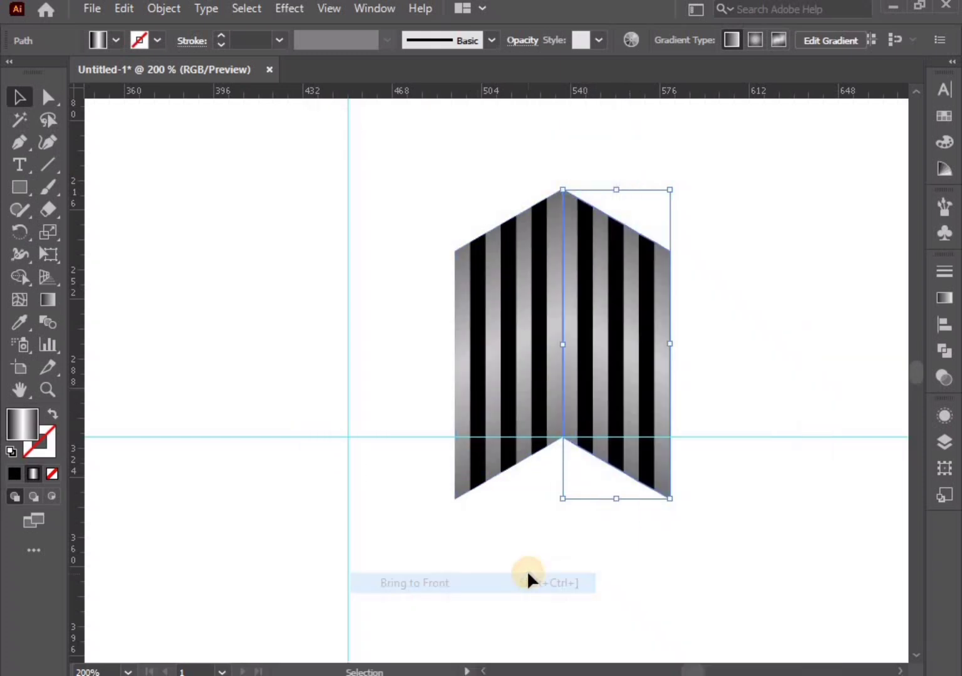
Step: Run the right half's gradient nearly horizontally and nudge the white stop slightly right
left_click(44, 301)
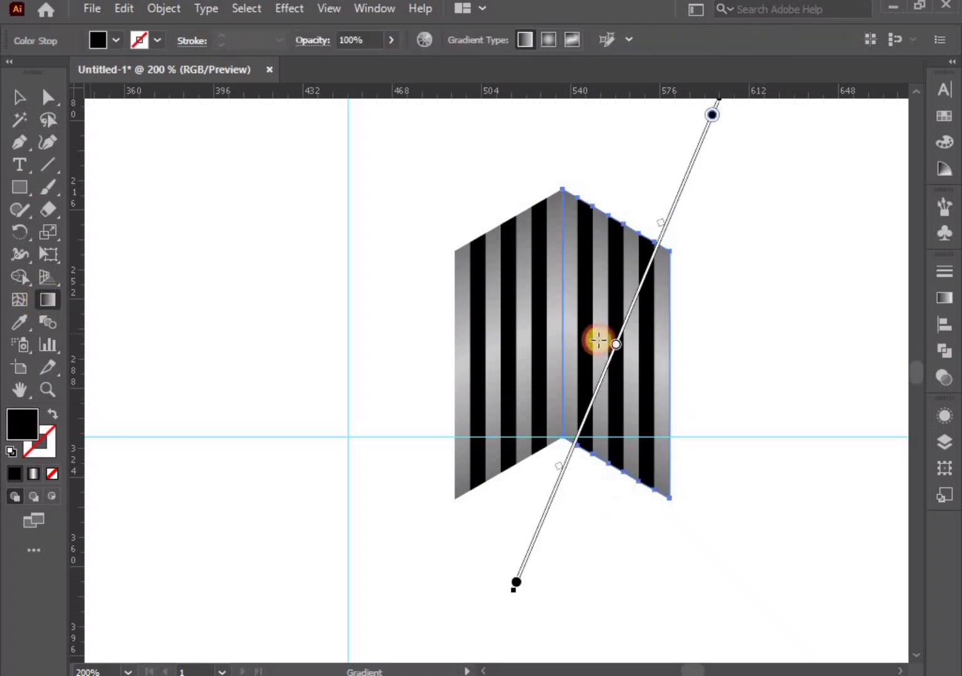
mouse_move(503, 336)
left_mouse_down()
mouse_move(728, 357)
mouse_move(687, 349)
left_mouse_up()
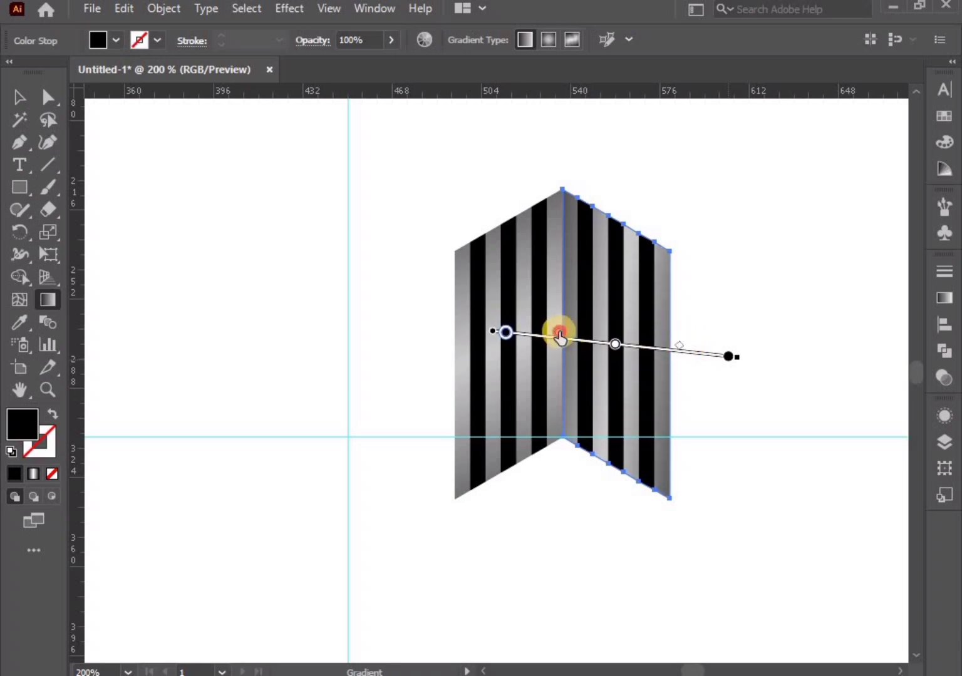
left_click(615, 345)
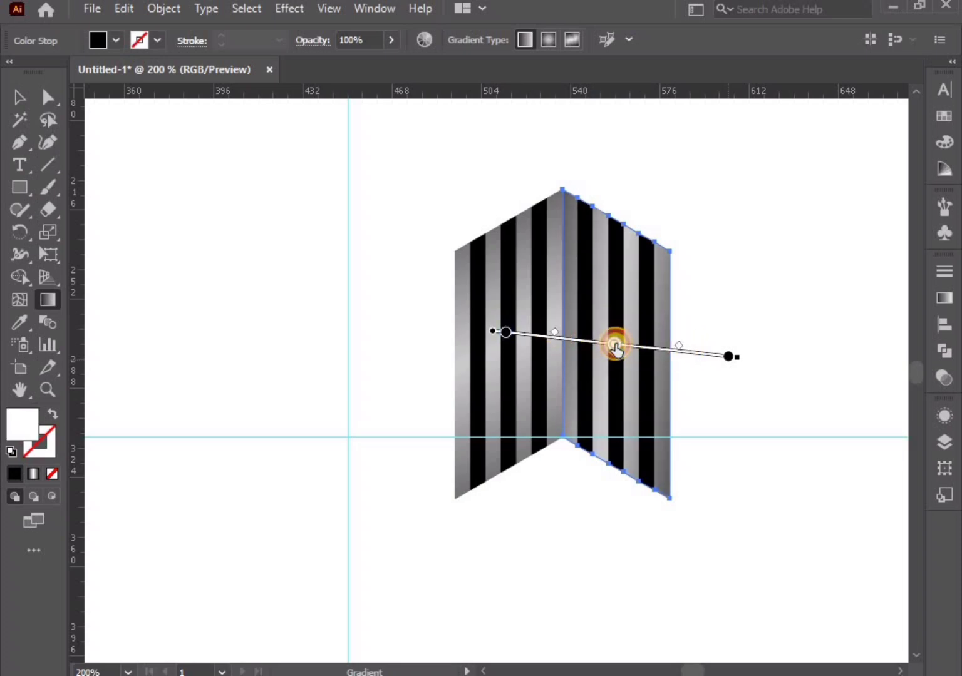
left_click_drag(615, 345, 620, 346)
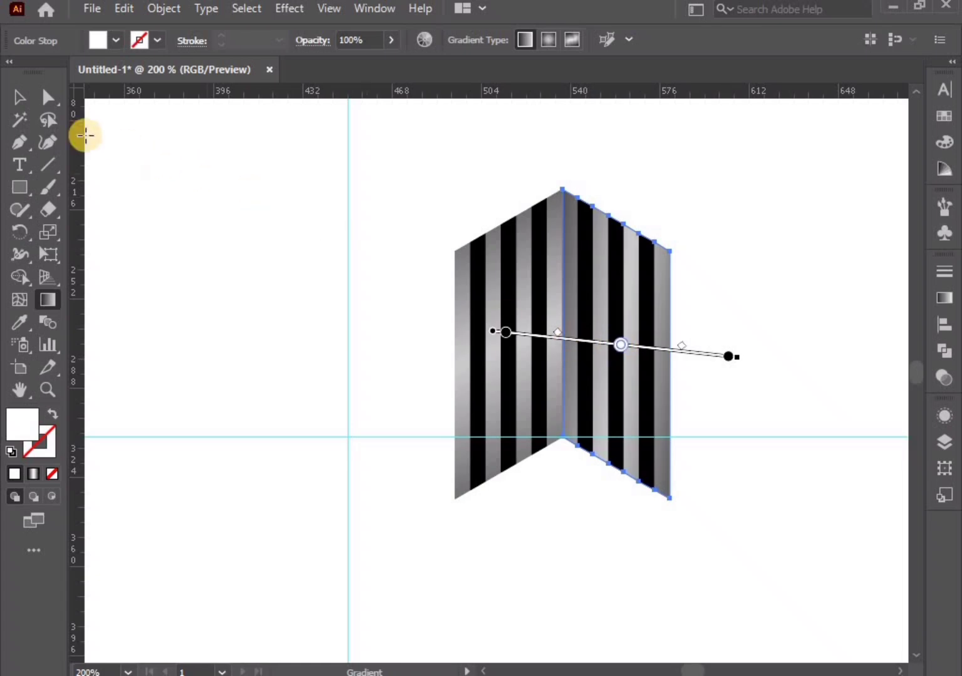
left_click(18, 97)
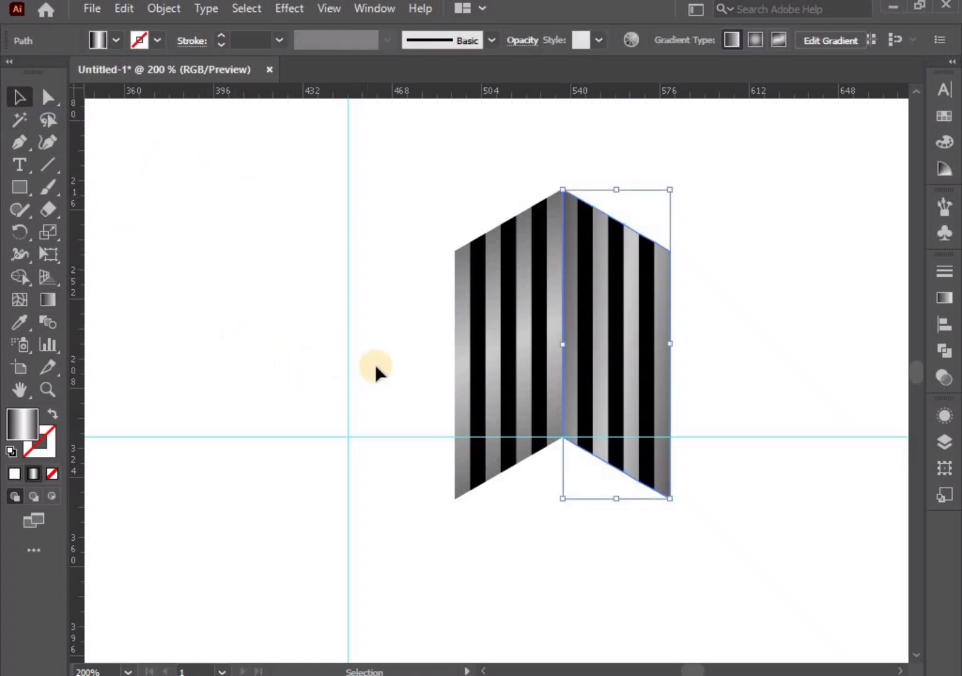
Step: Copy the left chevron half, paste it in front, and slide it straight onto the right half
left_click(451, 346)
left_click(458, 346)
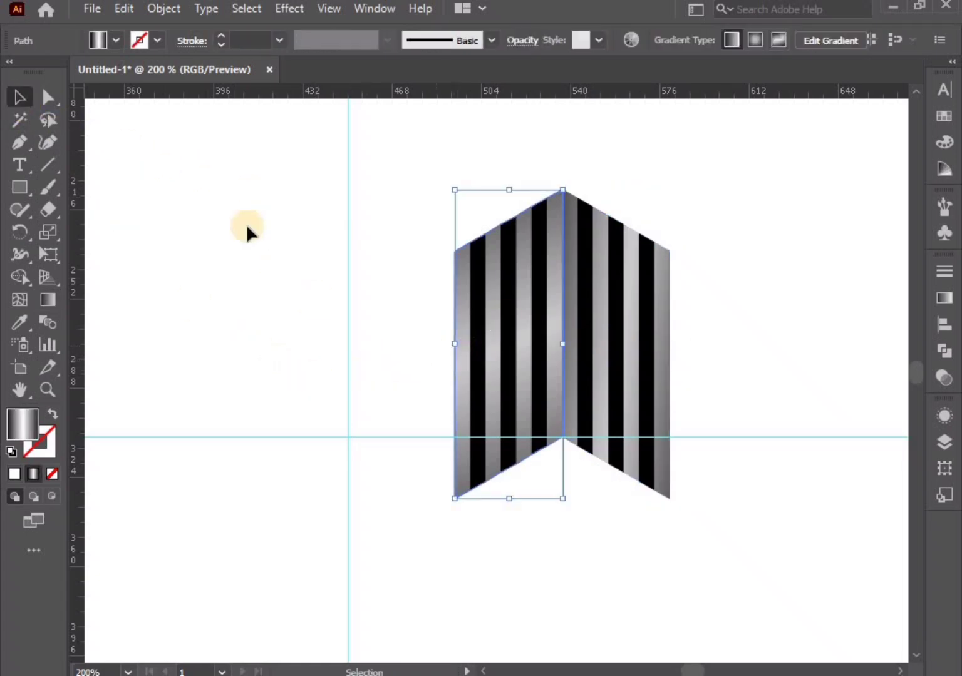
left_click(125, 11)
left_click(154, 99)
left_click(126, 11)
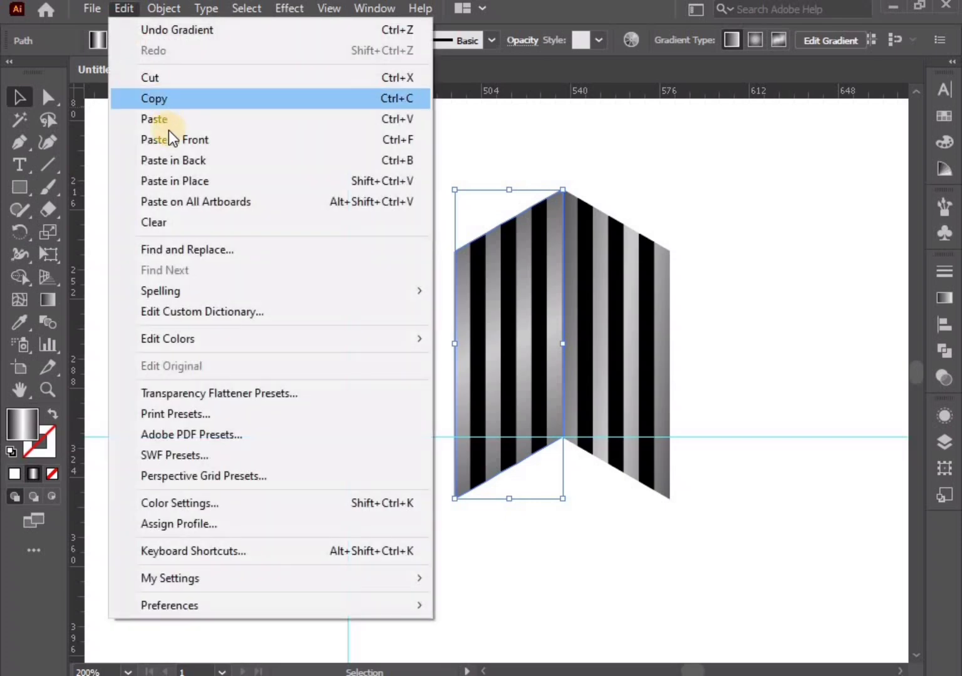
left_click(171, 138)
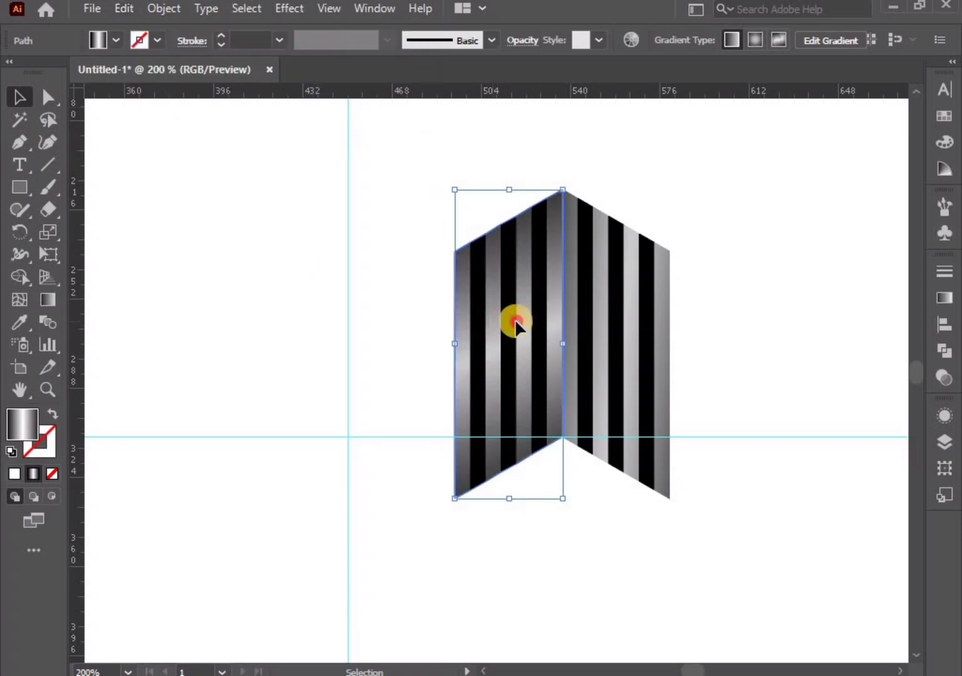
left_click_drag(516, 322, 597, 320)
Step: Reflect the copy vertically and bring it to the front
right_click(598, 320)
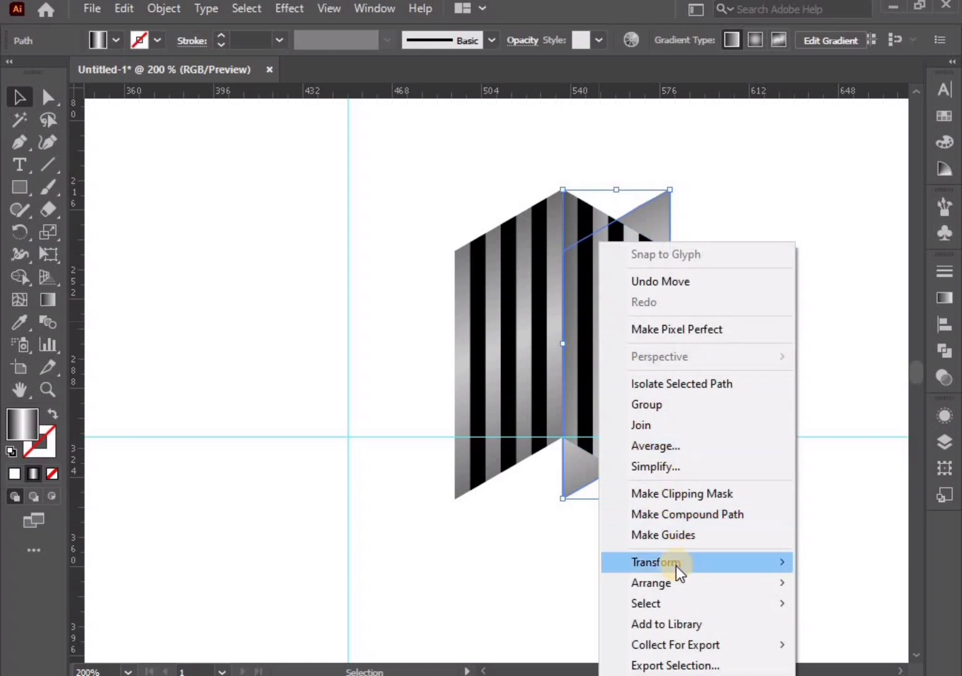
mouse_move(655, 562)
left_click(459, 468)
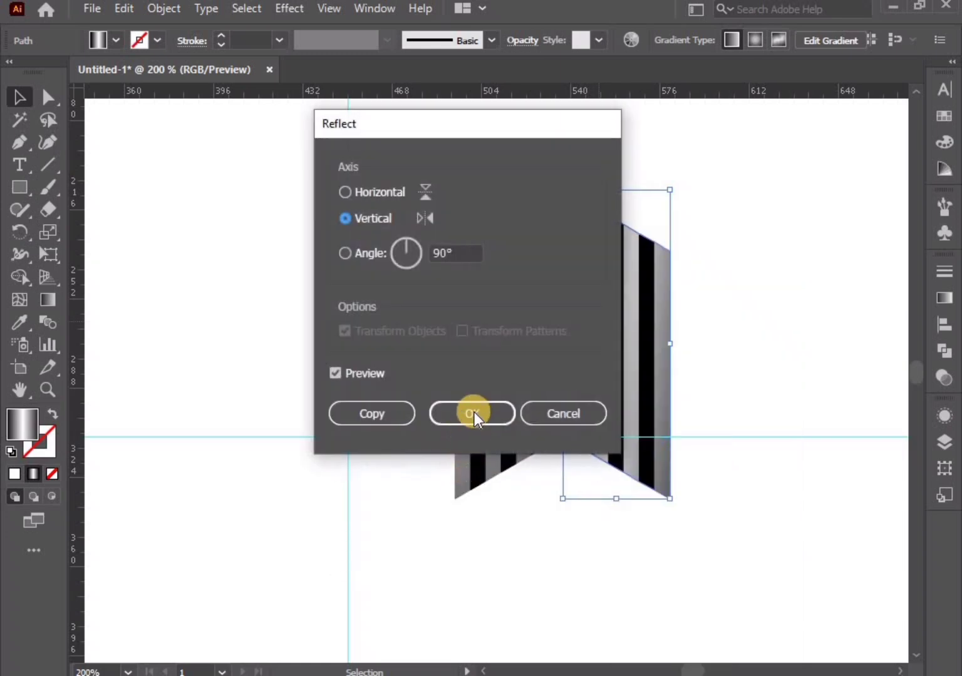
left_click(474, 412)
right_click(614, 432)
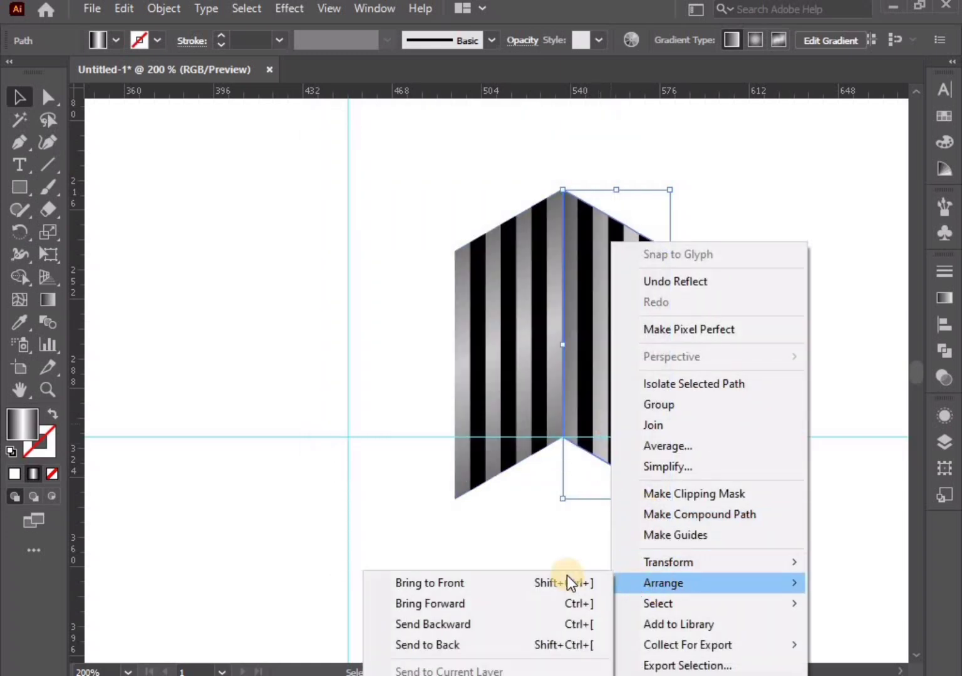
left_click(567, 582)
left_click(565, 580)
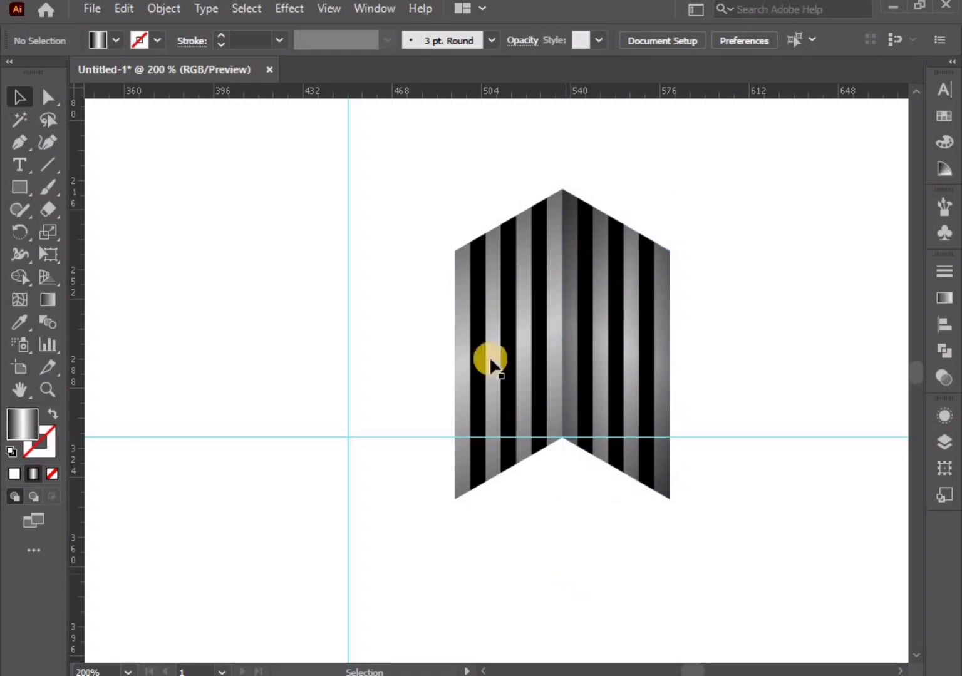
Step: Group the two chevron halves into one banner
left_click_drag(408, 161, 713, 523)
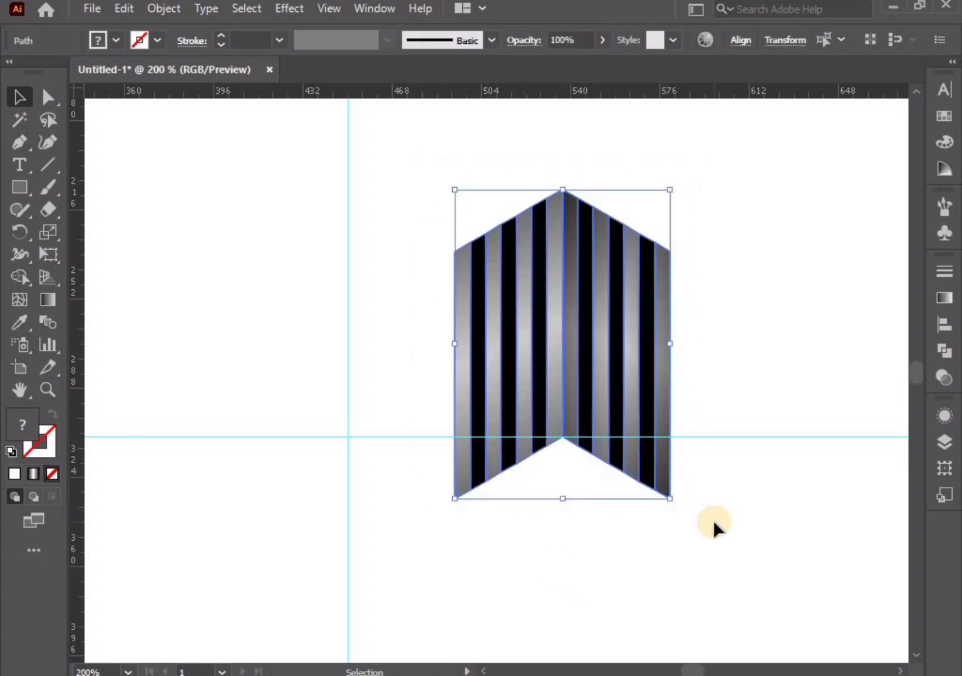
key("ctrl+g")
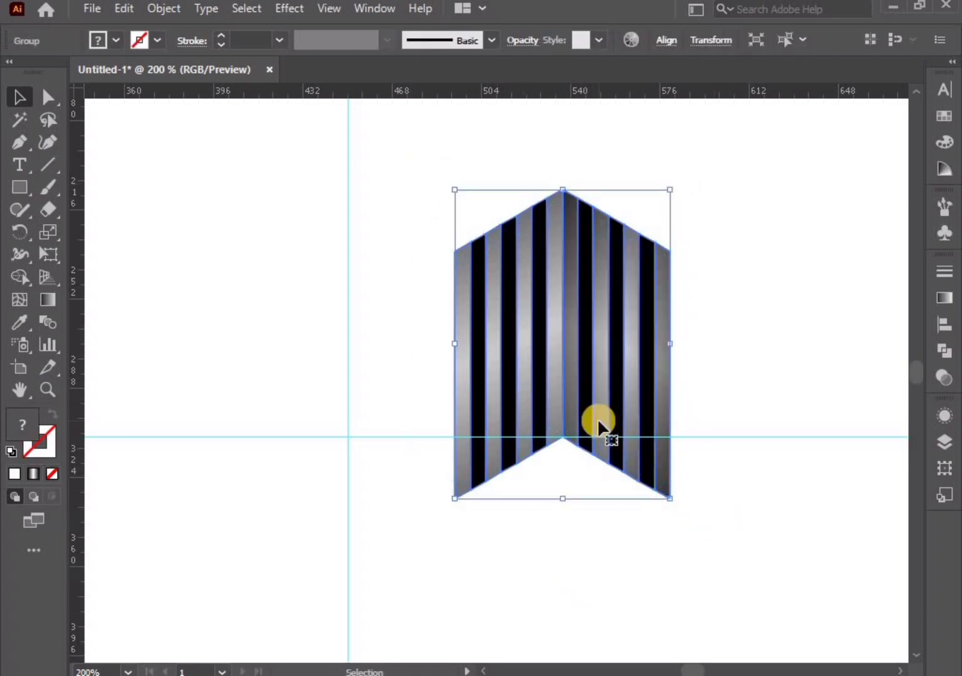
scroll(589, 498, "down", 1)
left_click_drag(562, 534, 600, 492)
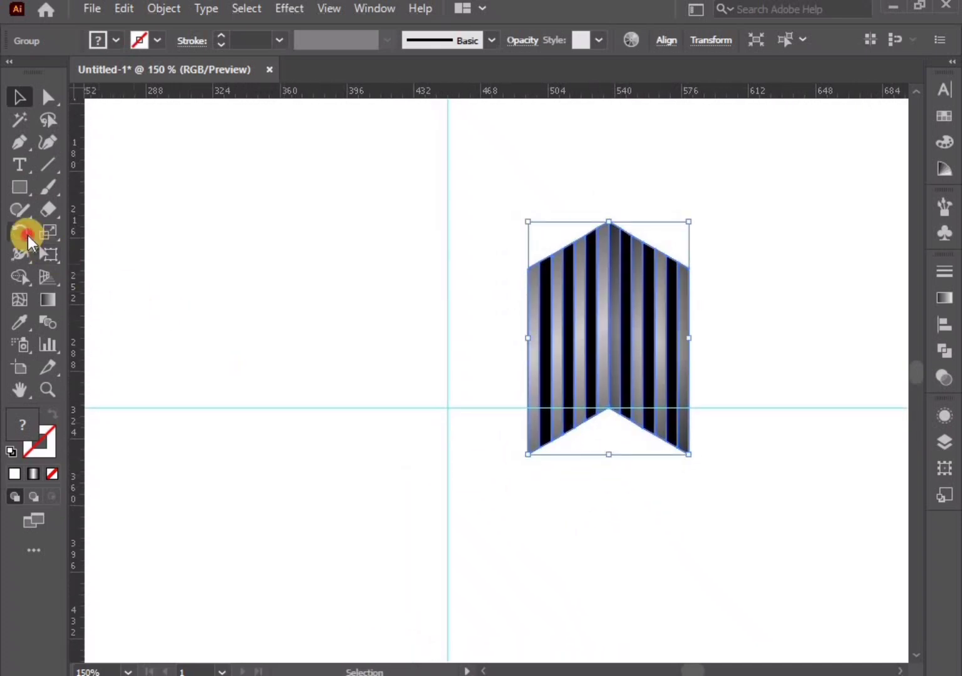
Step: Rotate copies of the banner 60° around the guide intersection, repeating with Ctrl+D to close the ring
left_click(20, 232)
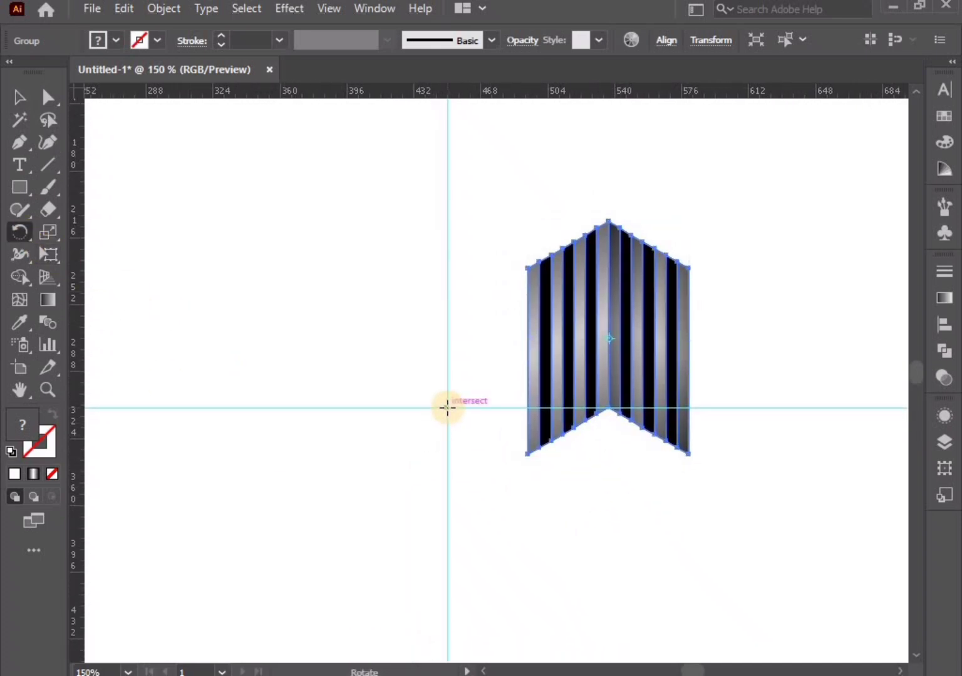
left_click(463, 434, "alt")
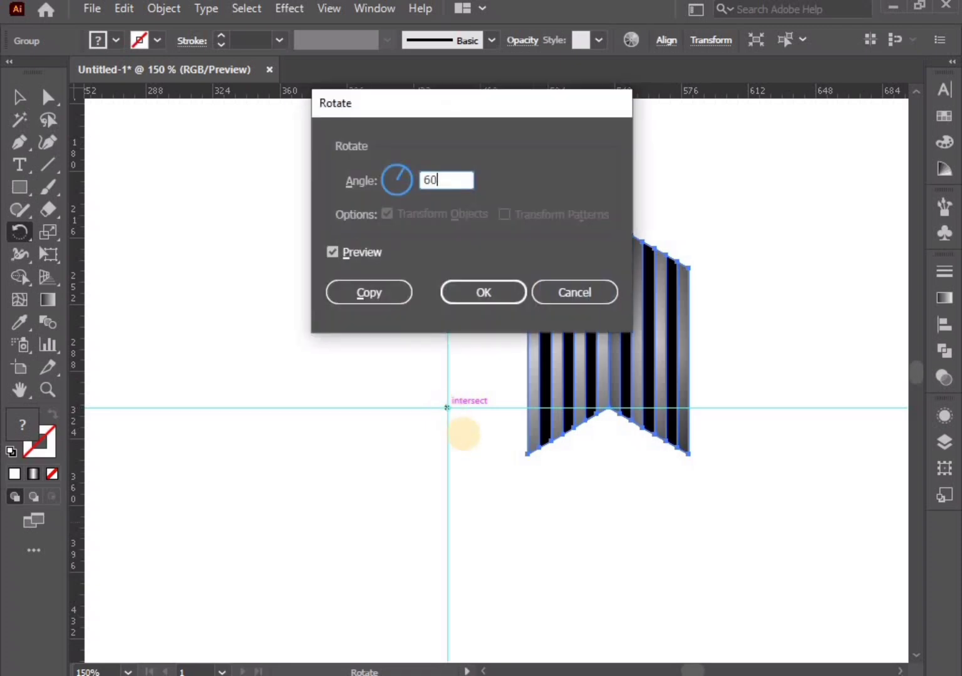
left_click(378, 292)
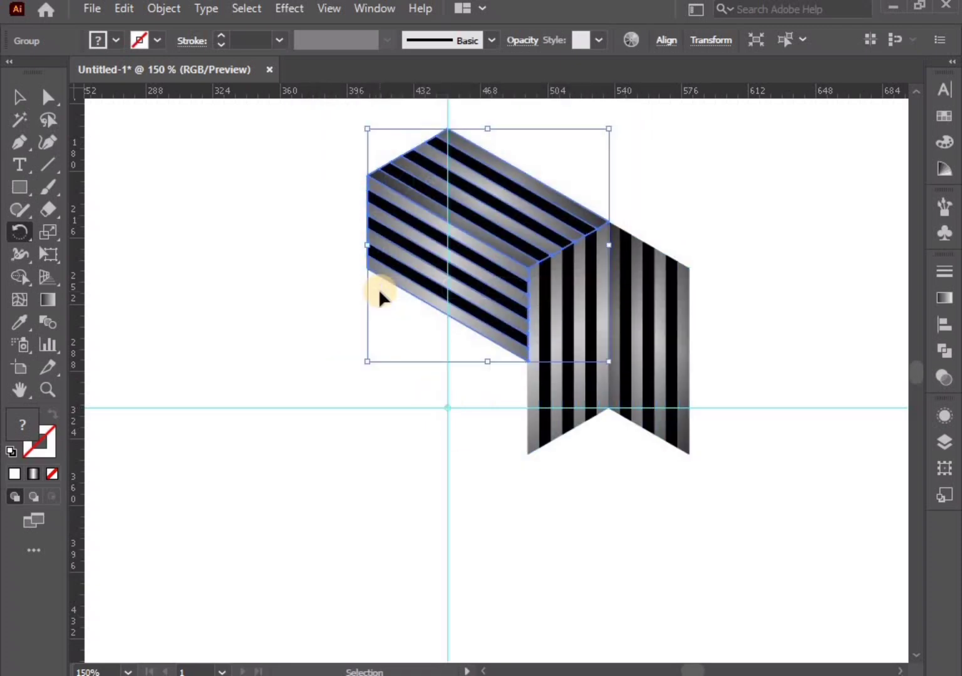
key("ctrl+d")
key("ctrl+d")
key("ctrl+d")
key("ctrl+d")
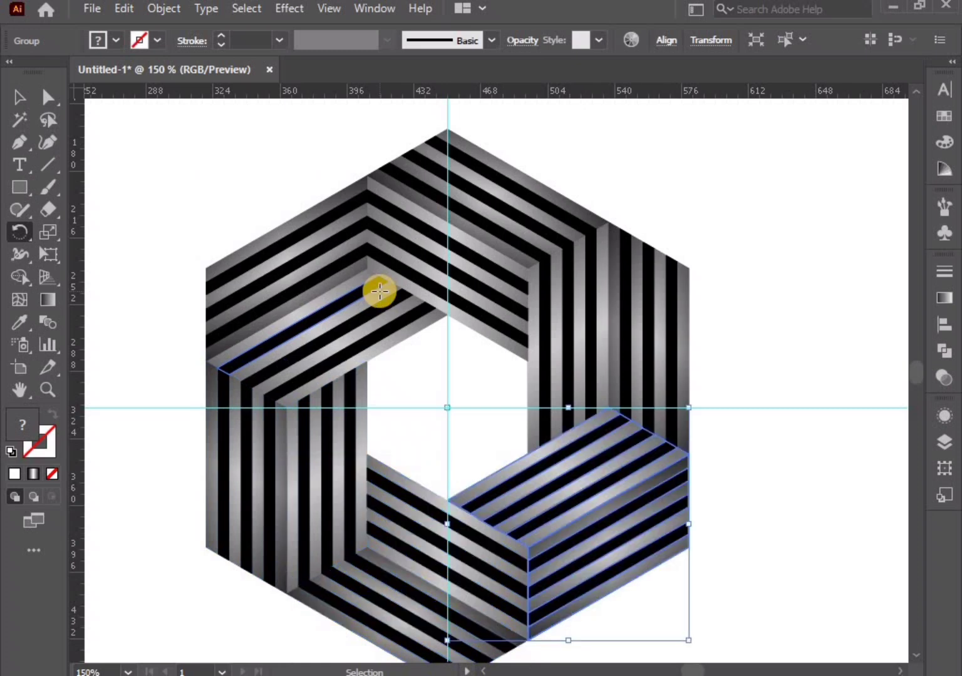
key("v")
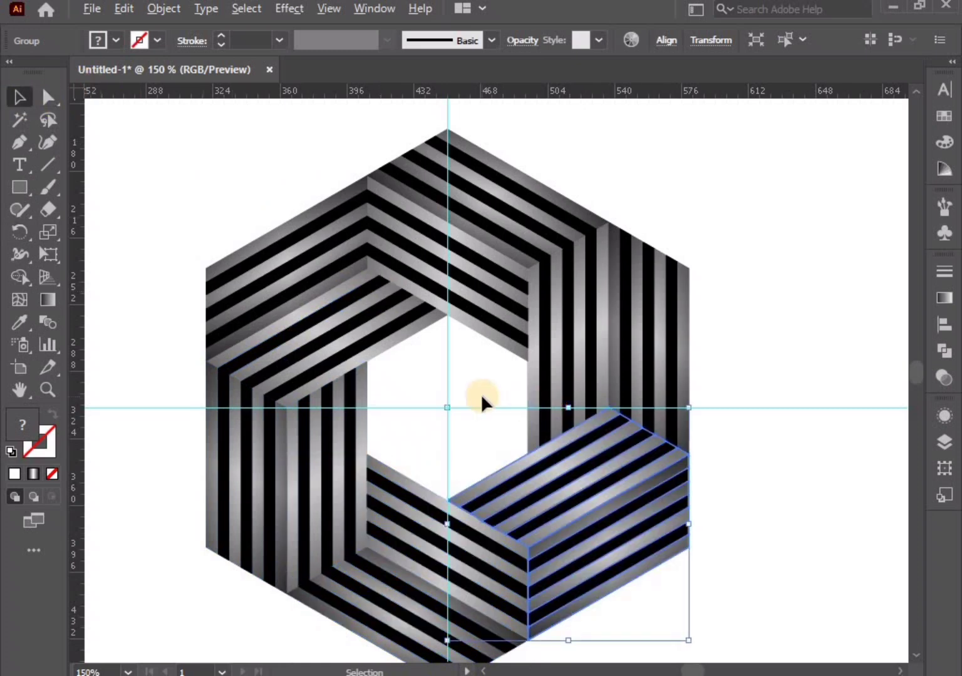
scroll(482, 394, "down", 2)
scroll(486, 400, "up", 1)
left_click_drag(495, 406, 514, 399)
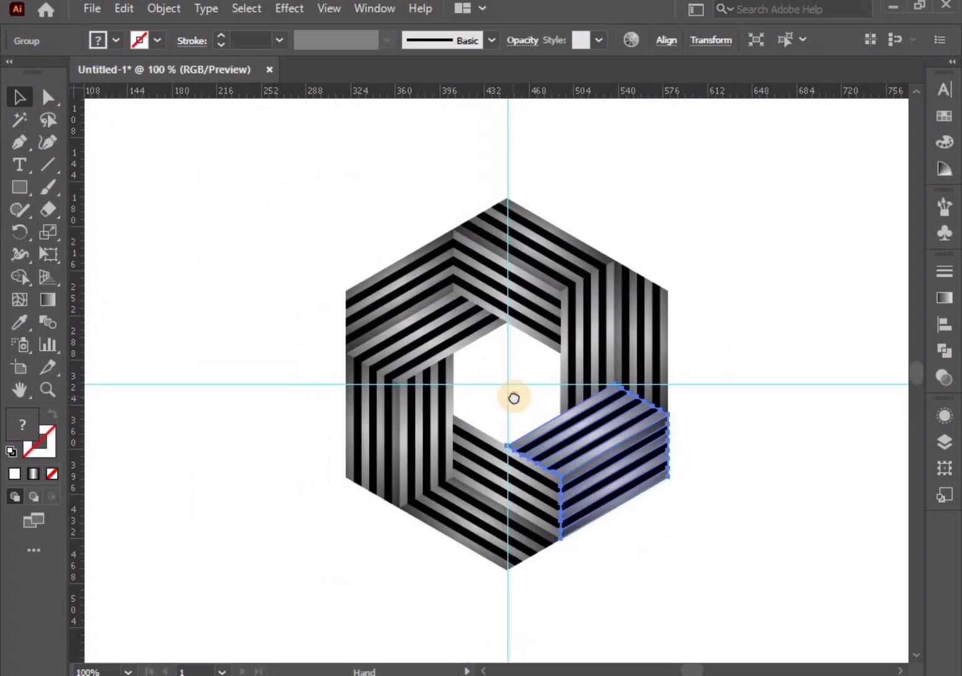
left_click(656, 571)
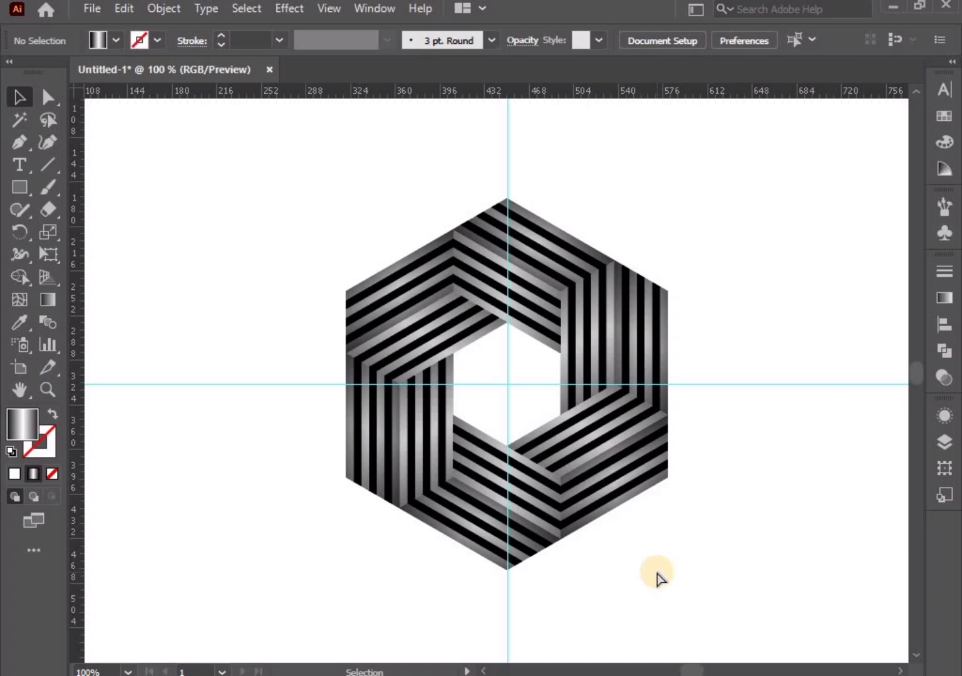
Step: Hide the guides and rulers, then select and copy the whole striped ring
key("ctrl+alt")
key("ctrl+alt+5")
key("Delete")
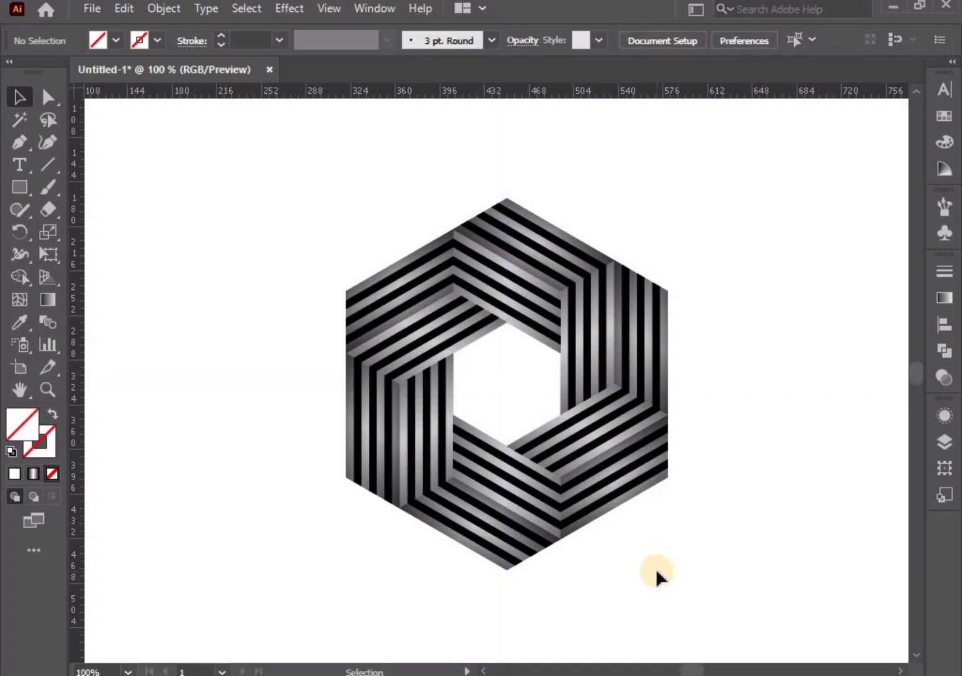
key("ctrl+r")
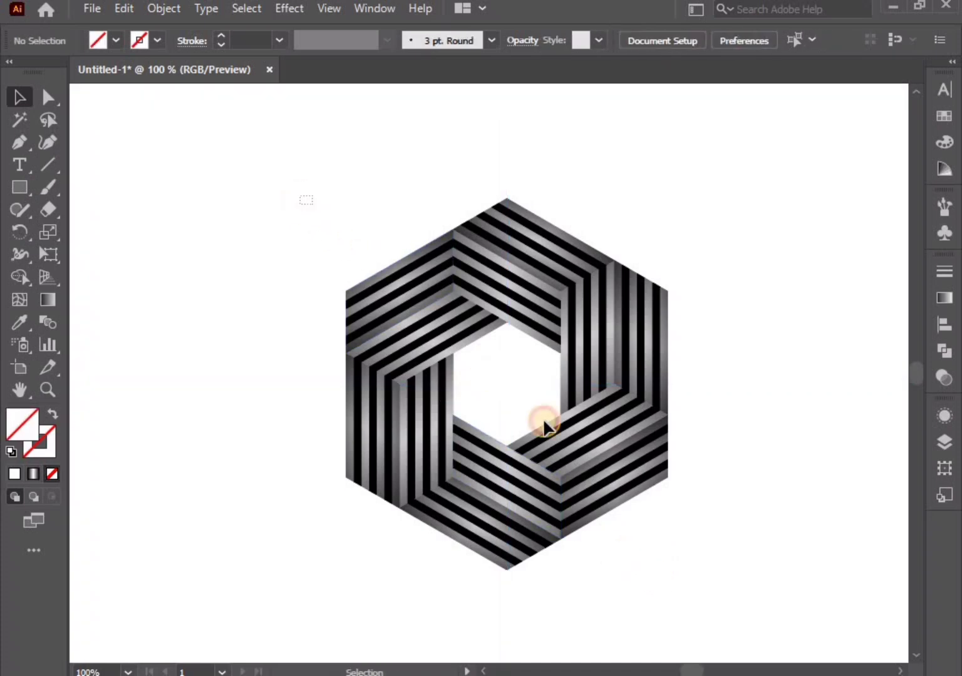
left_click(544, 427)
key("ctrl")
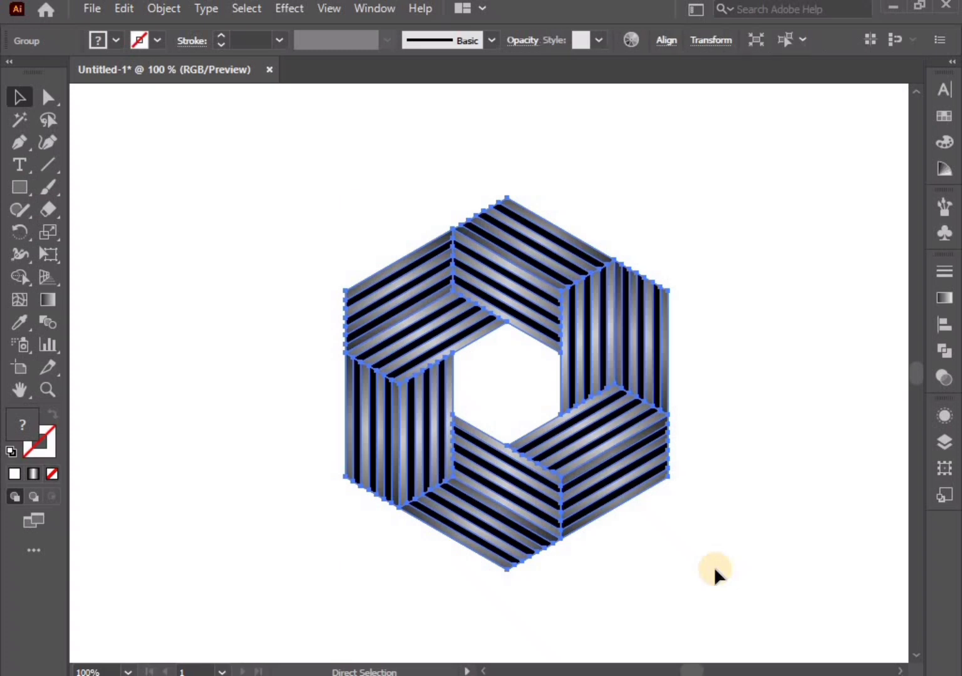
left_click(129, 17)
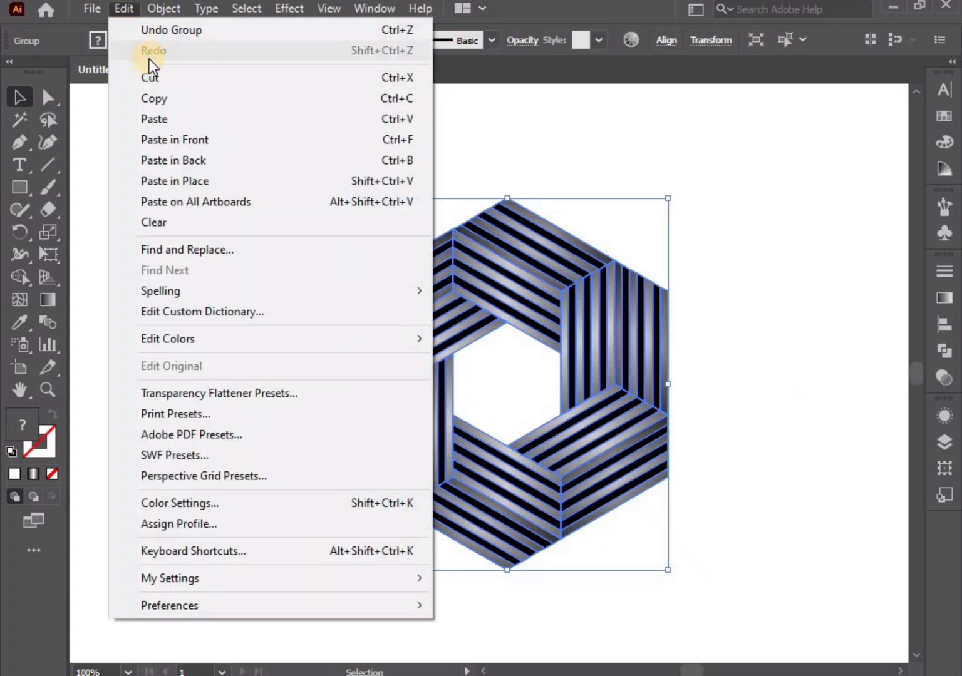
left_click(155, 99)
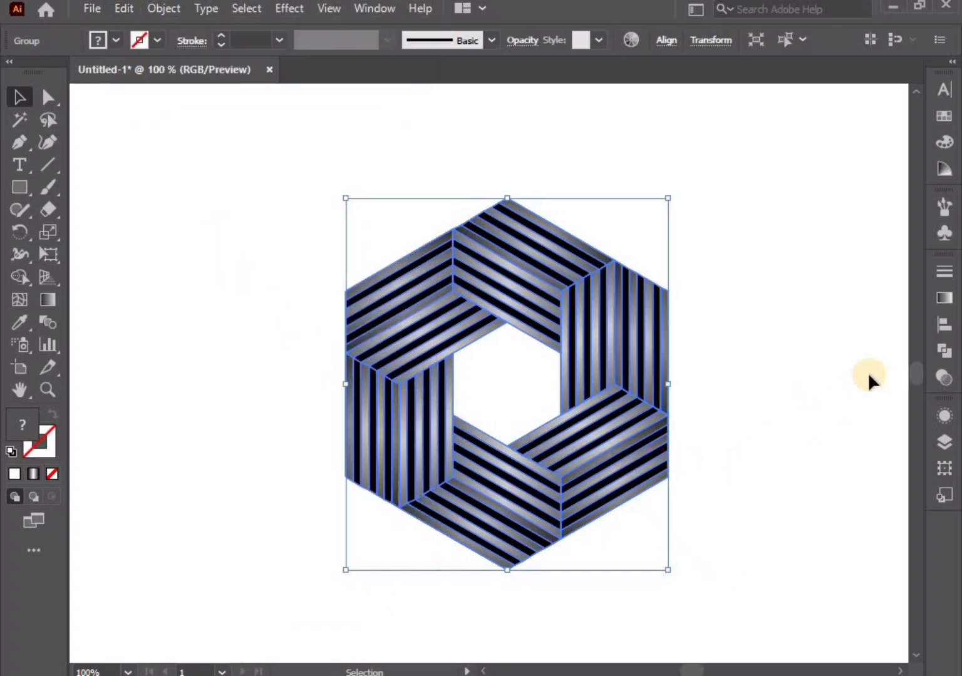
Step: Unite the strips in Pathfinder and merge them into one black ring with the Shape Builder
left_click(944, 352)
left_click(724, 315)
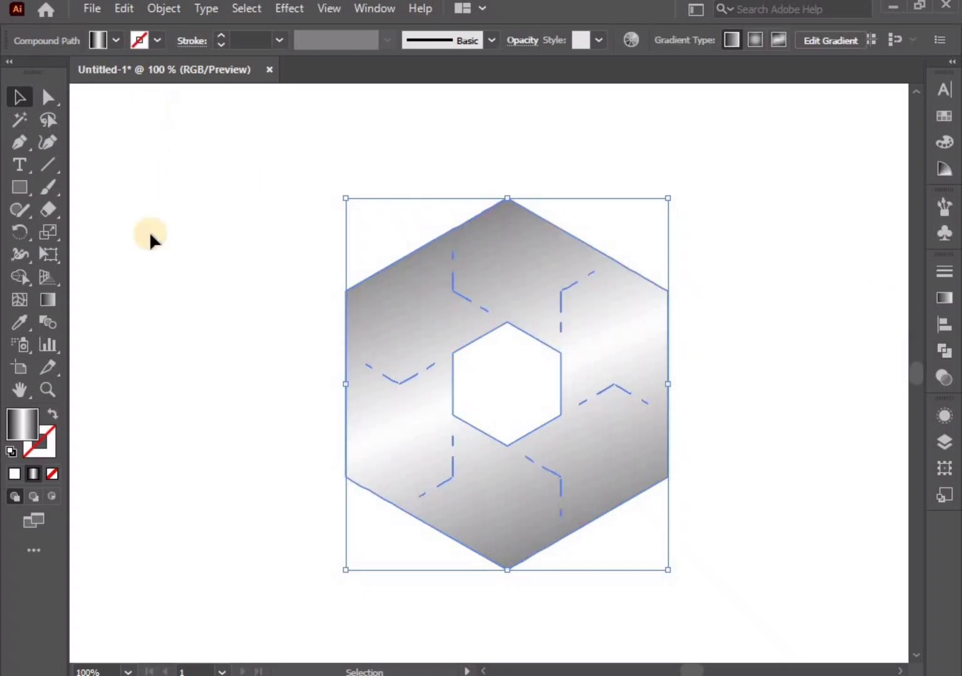
left_click(23, 277)
left_click(117, 41)
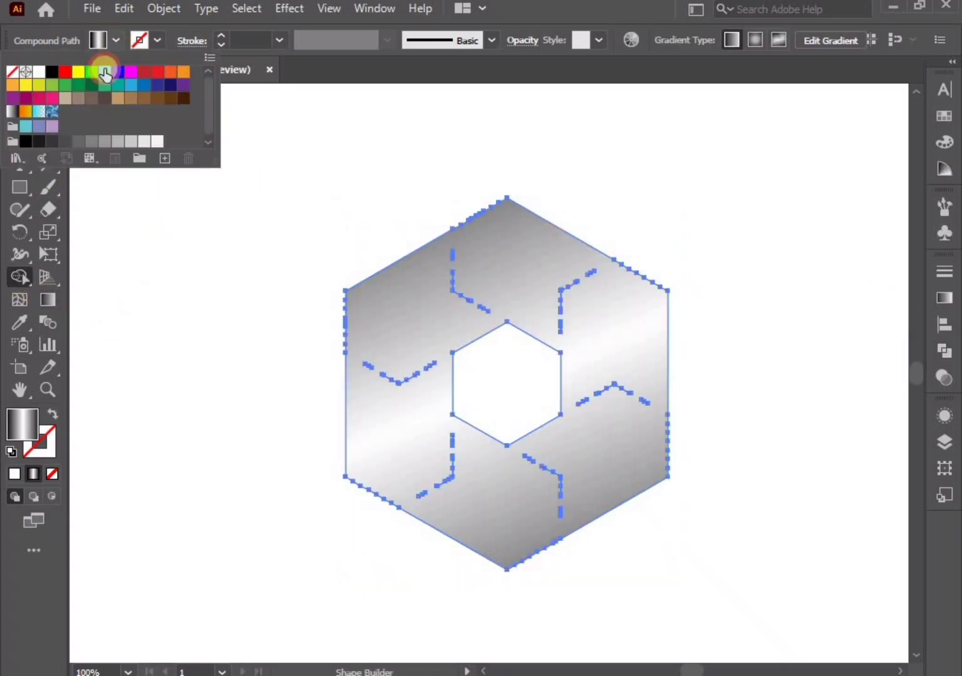
left_click(40, 70)
left_click_drag(467, 286, 408, 390)
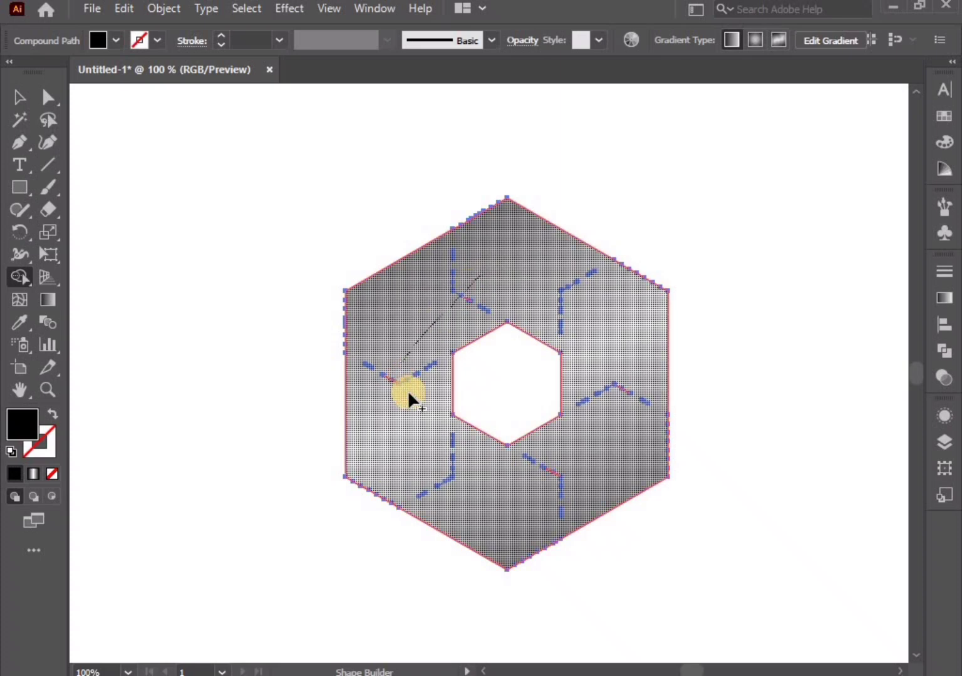
left_click_drag(457, 316, 411, 369)
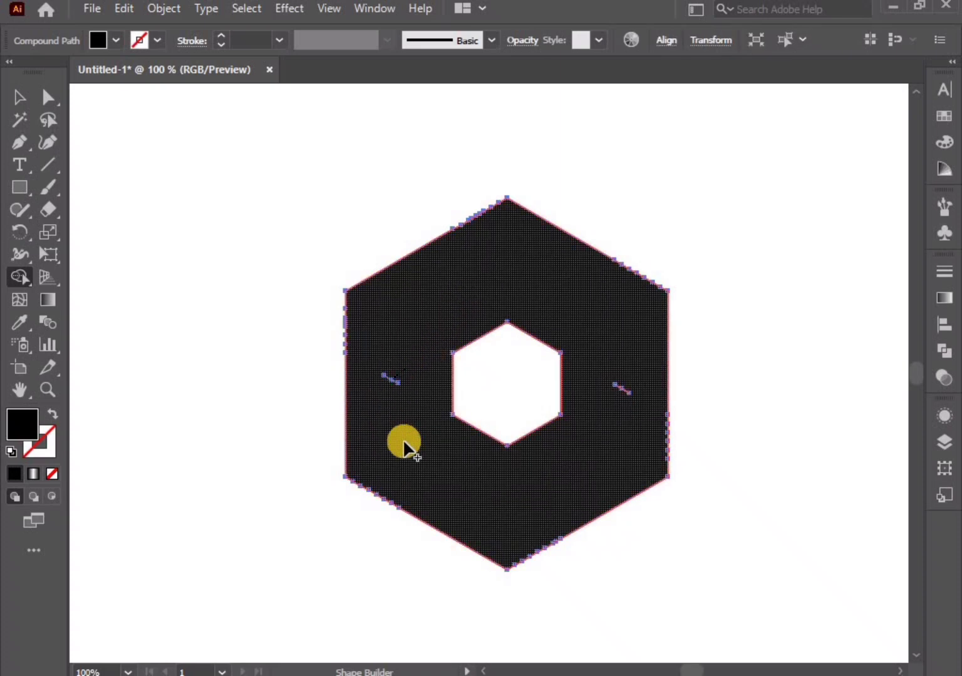
left_click(17, 97)
left_click(272, 238)
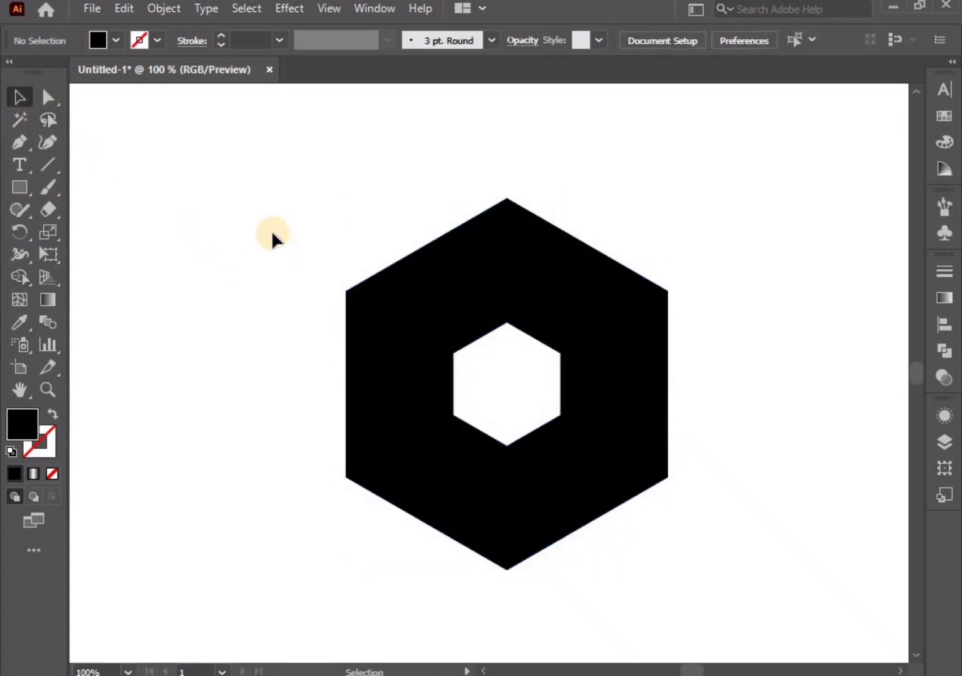
Step: Paste the striped ring in front, then send it behind the black ring
left_click(124, 9)
left_click(162, 137)
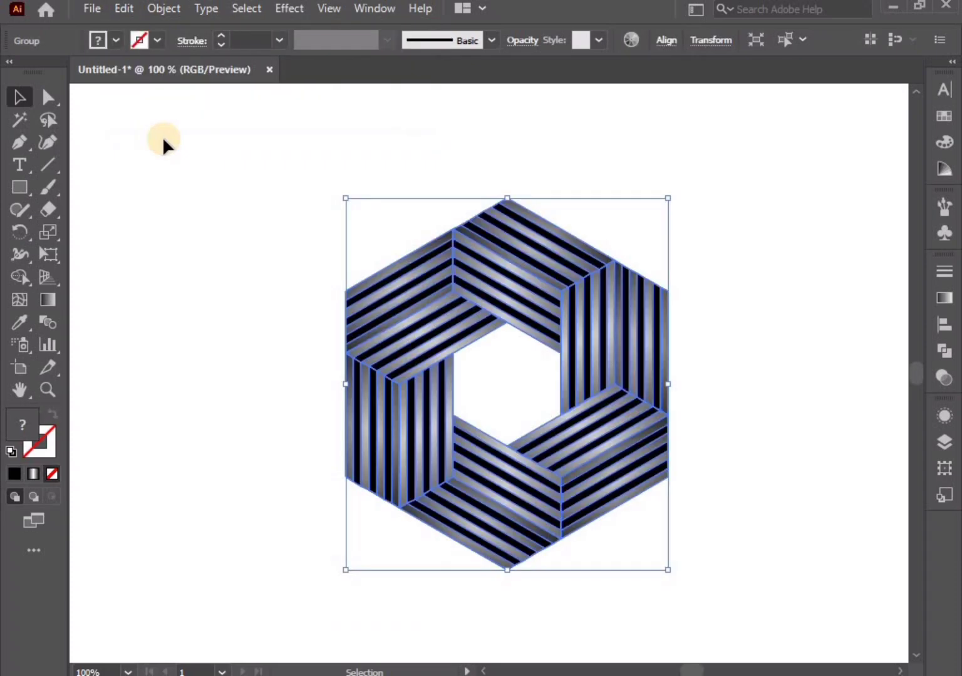
right_click(575, 322)
mouse_move(627, 550)
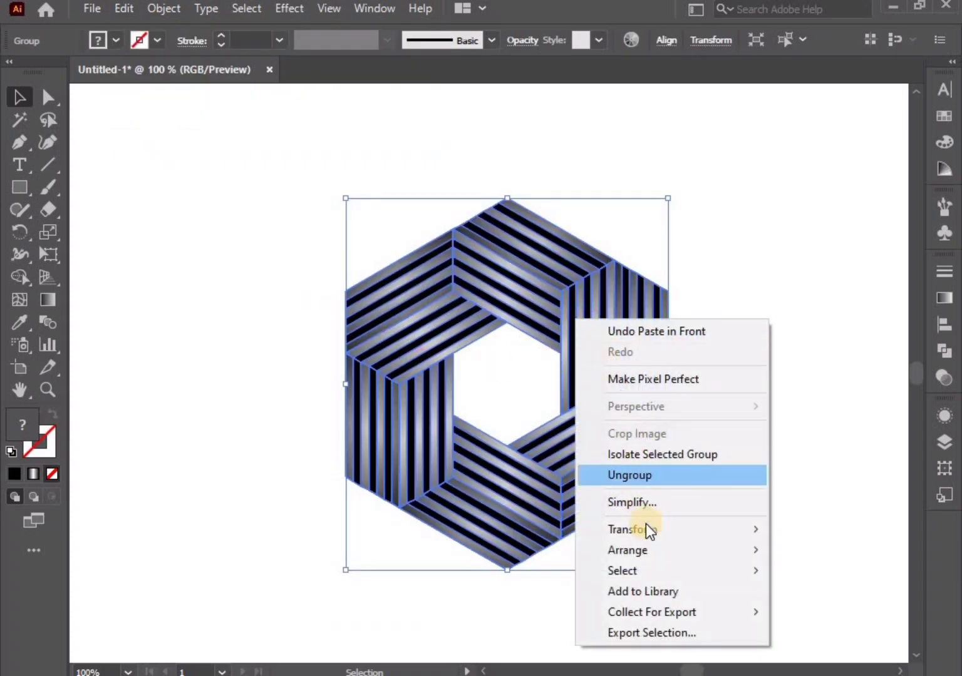
left_click(483, 611)
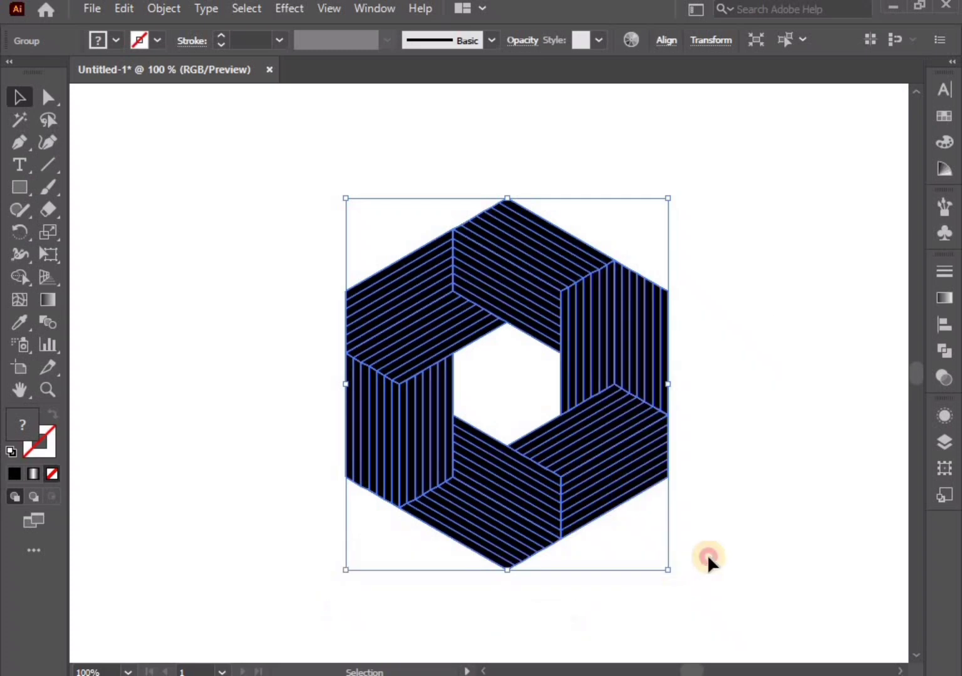
left_click(708, 563)
Step: Set the black hexagon ring to Soft Light blending at 32% opacity
left_click(651, 420)
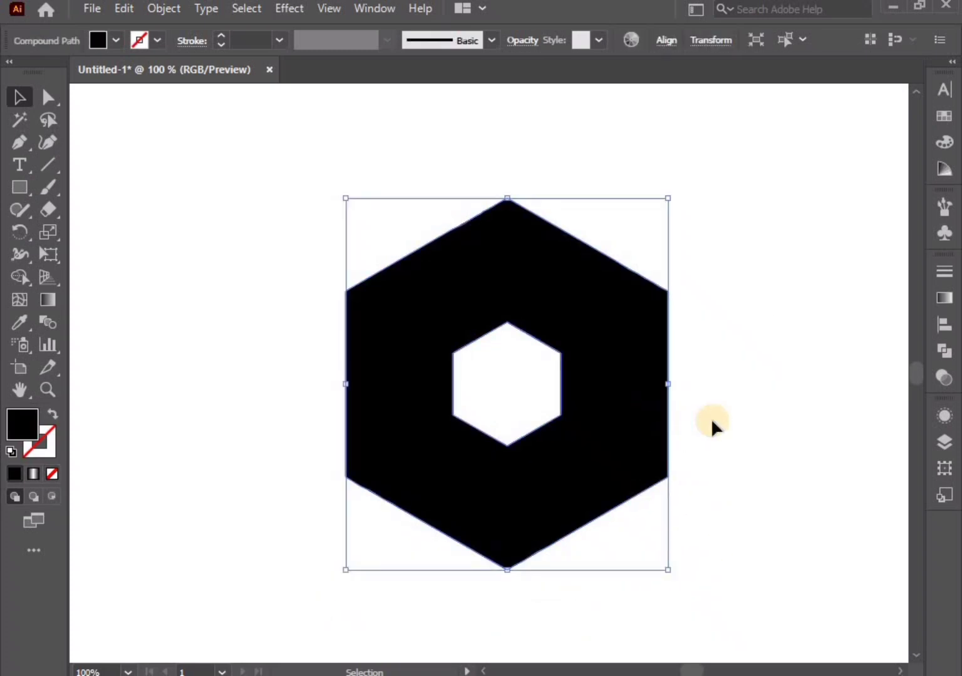
left_click(942, 376)
left_click(776, 294)
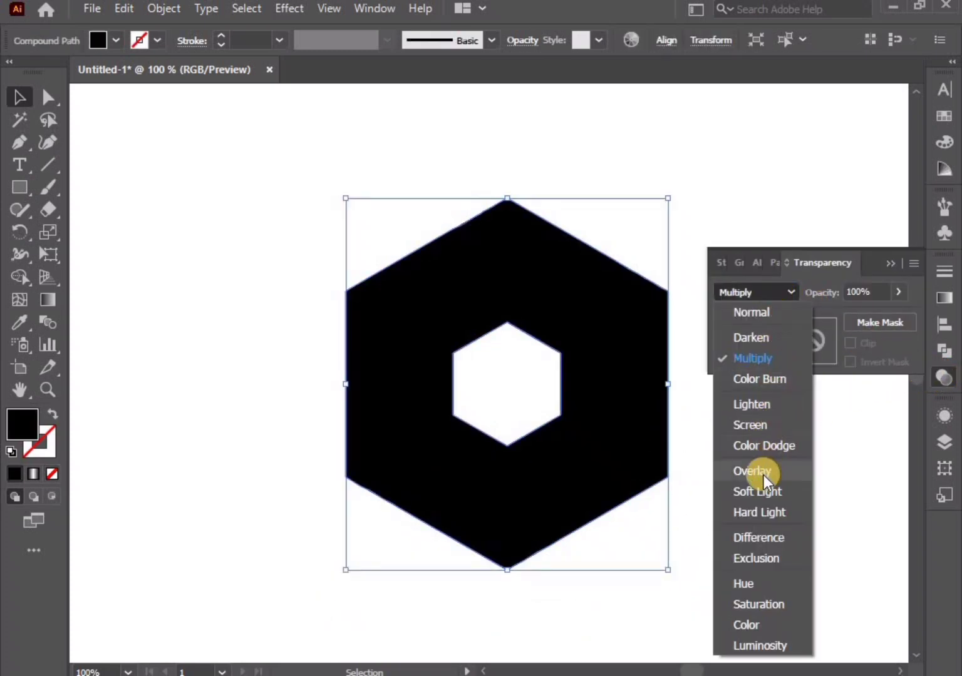
left_click(766, 492)
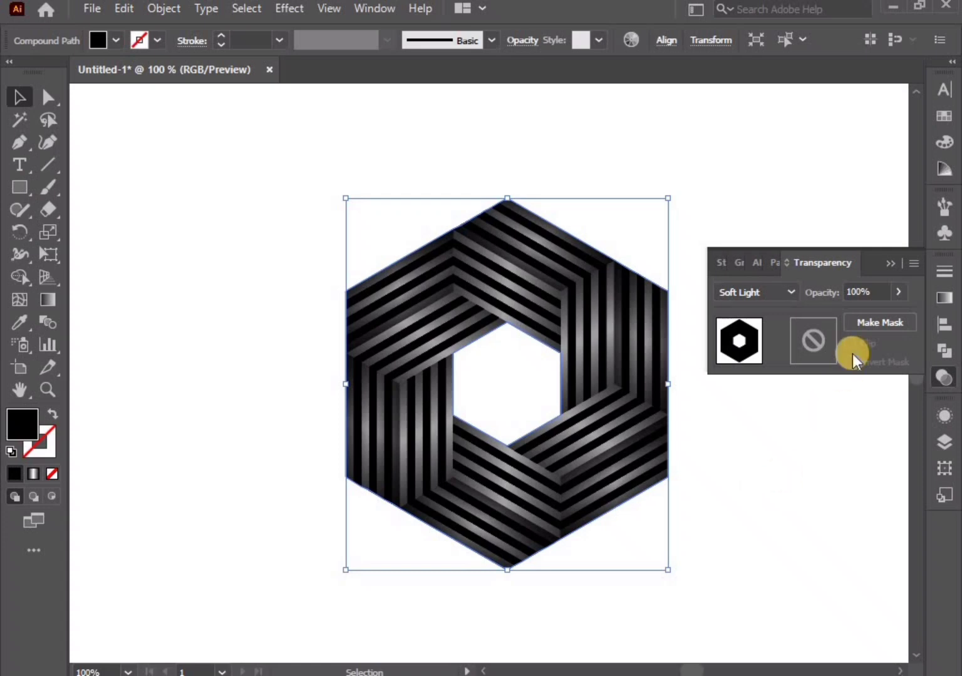
left_click_drag(854, 315, 849, 315)
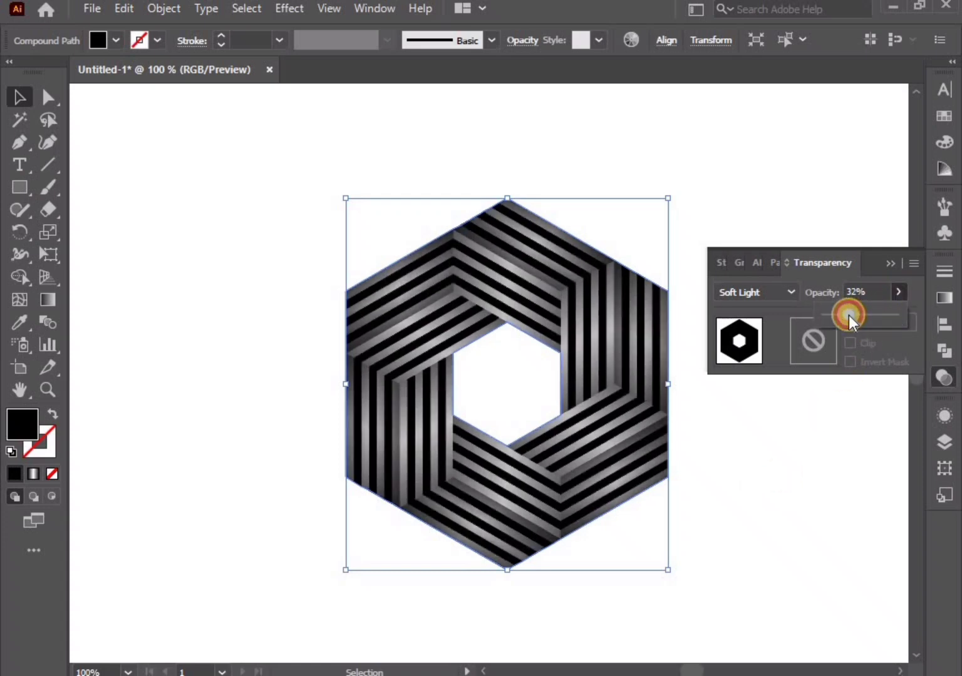
left_click(889, 263)
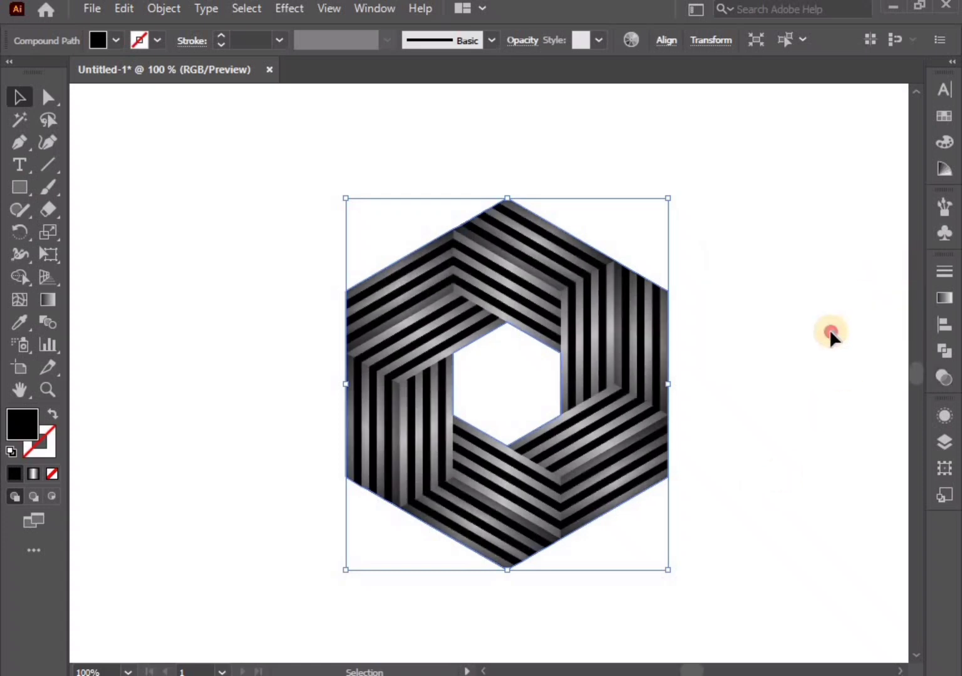
left_click(829, 329)
Step: Centre the whole hexagon logo horizontally and vertically
left_click_drag(266, 199, 752, 568)
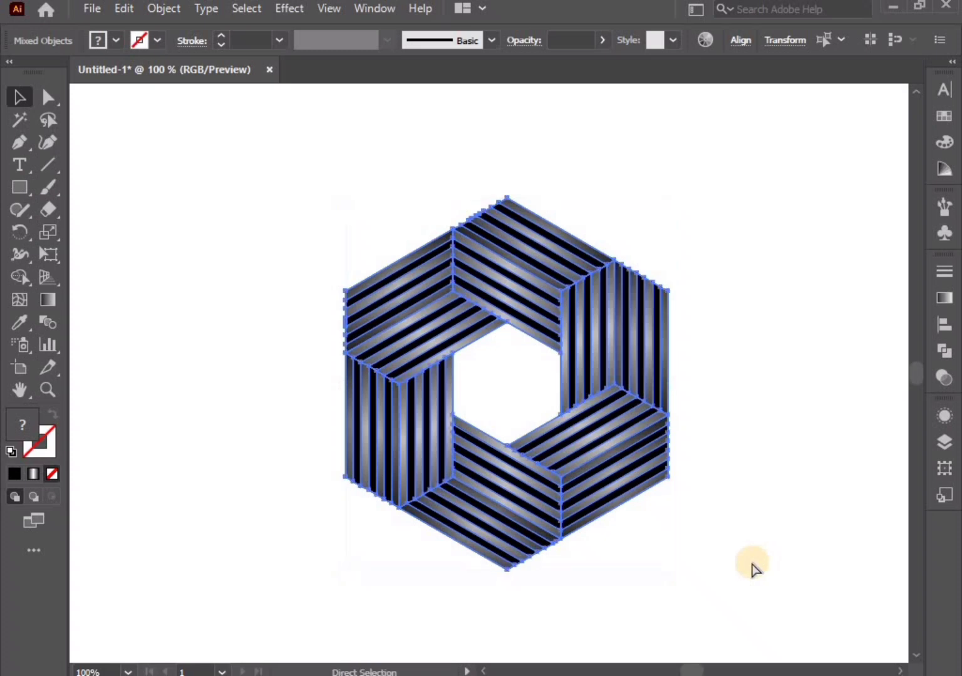
left_click(665, 40)
left_click(509, 92)
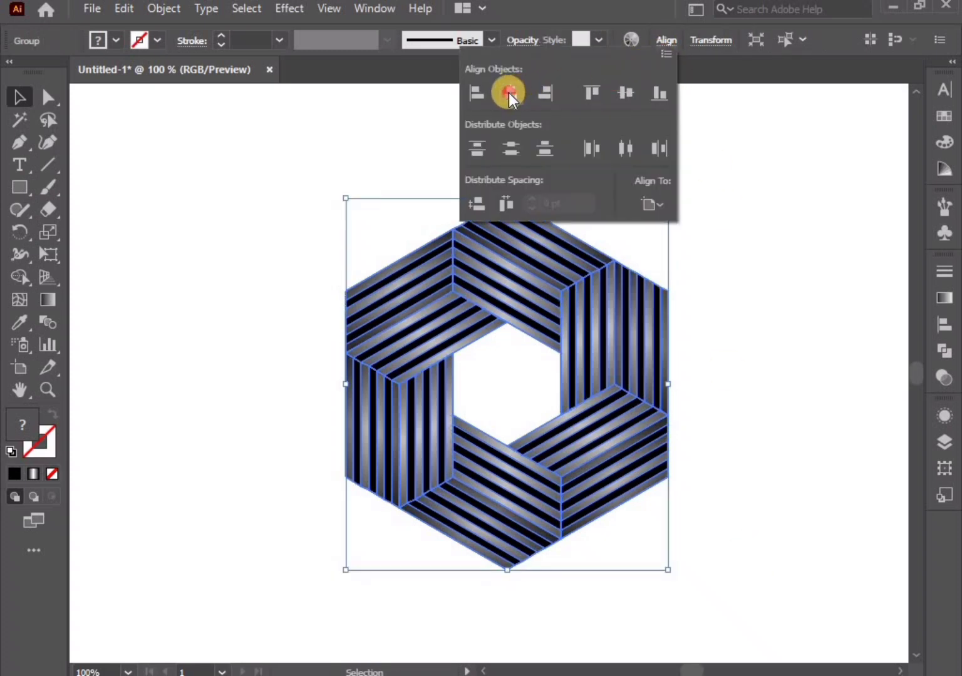
left_click(623, 94)
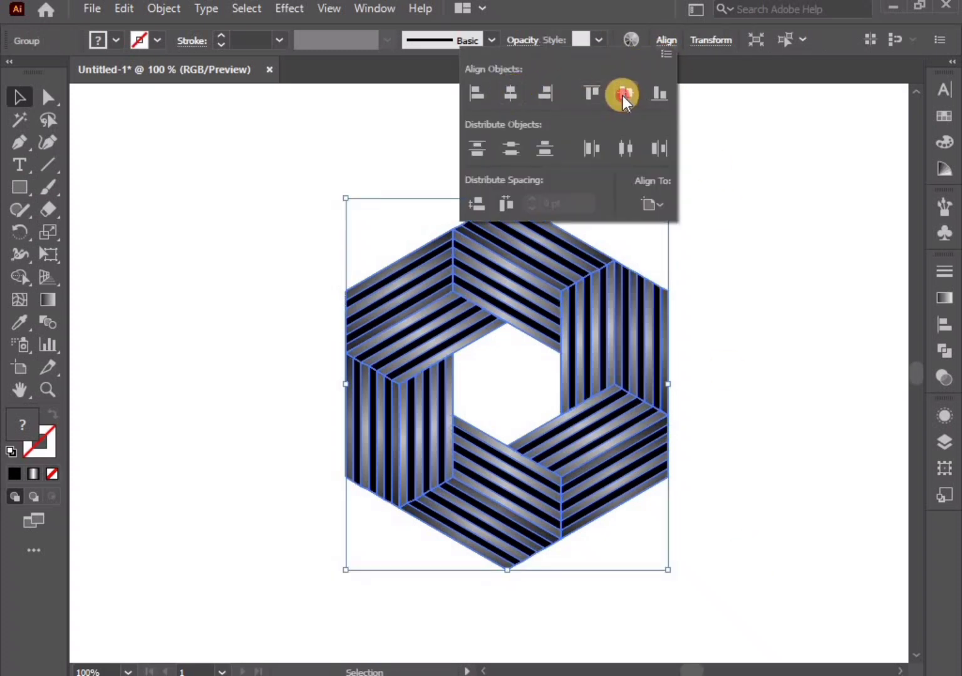
left_click(741, 400)
left_click_drag(742, 453, 726, 440)
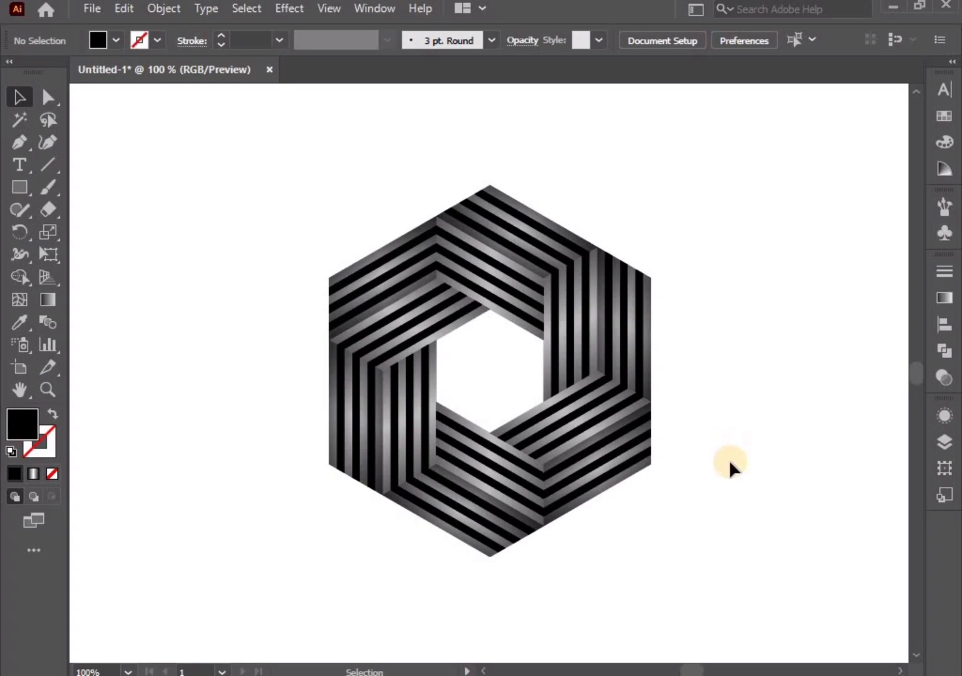